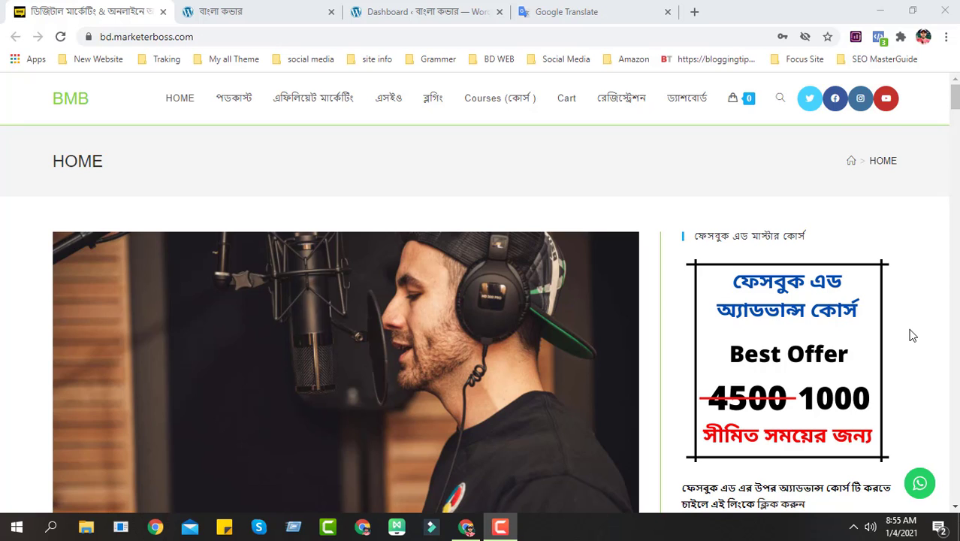
# Review the bd.marketerboss.com homepage and try its floating WhatsApp chat button to see the WhatsApp Web page it leads to.
pyautogui.scroll(-2, 912, 336)
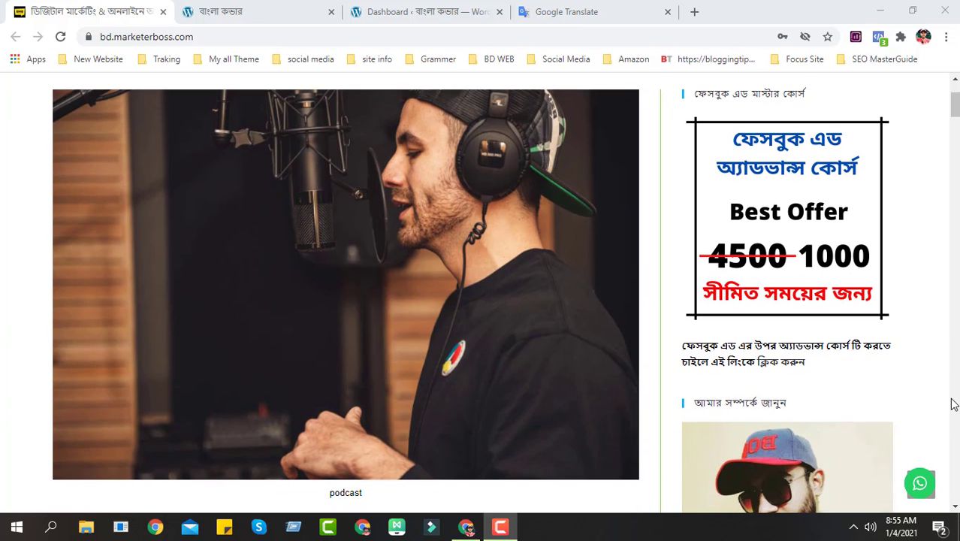
pyautogui.scroll(-2, 953, 401)
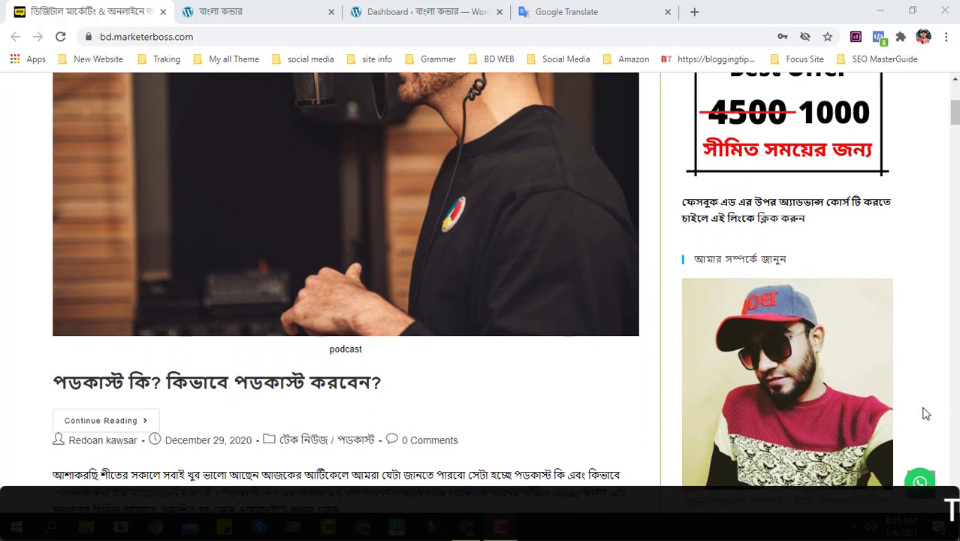
pyautogui.scroll(4, 927, 474)
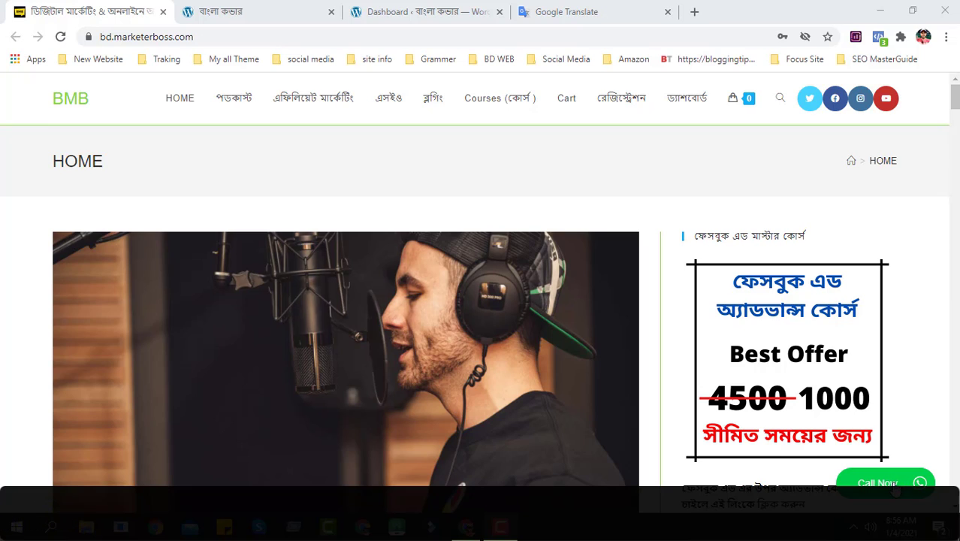
pyautogui.click(892, 485)
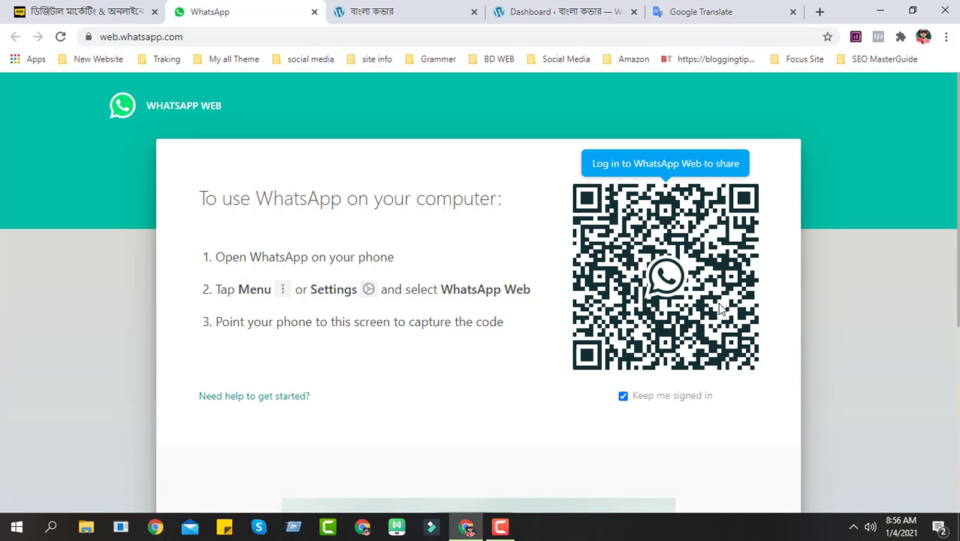
pyautogui.click(79, 16)
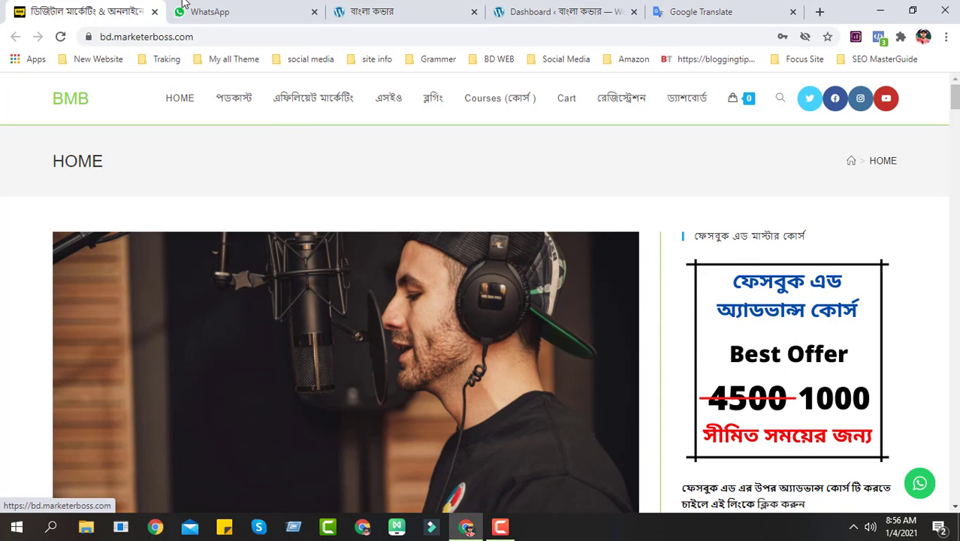
pyautogui.click(216, 6)
pyautogui.scroll(-1, 317, 358)
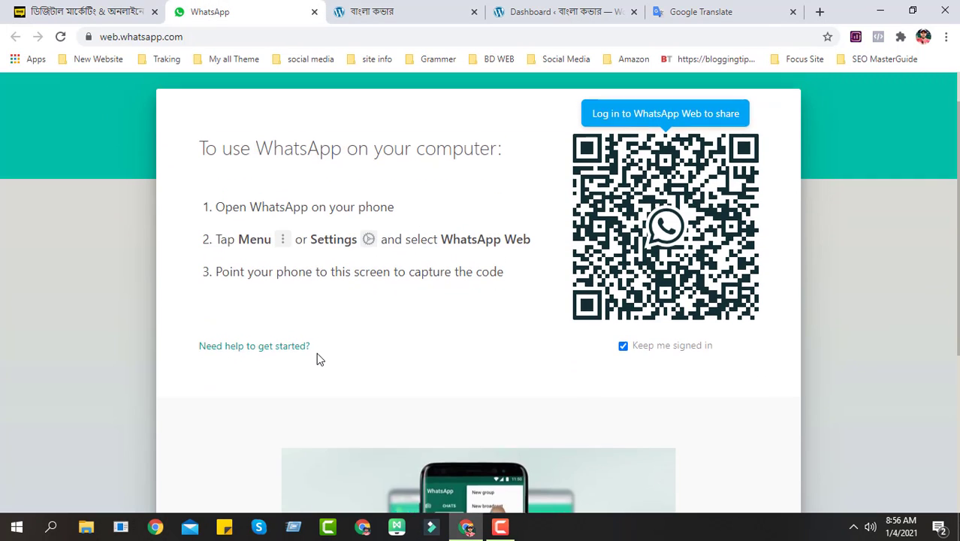
pyautogui.scroll(1, 317, 358)
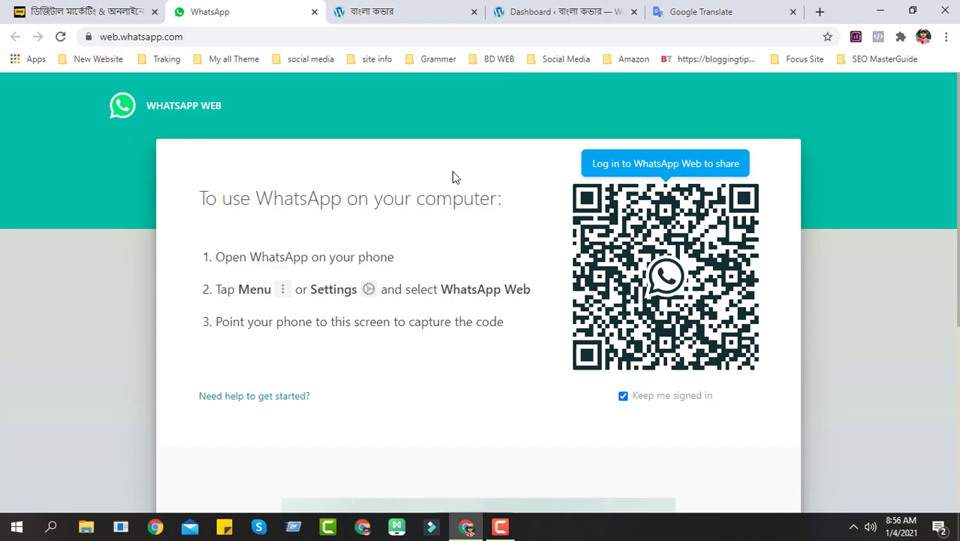
pyautogui.click(94, 9)
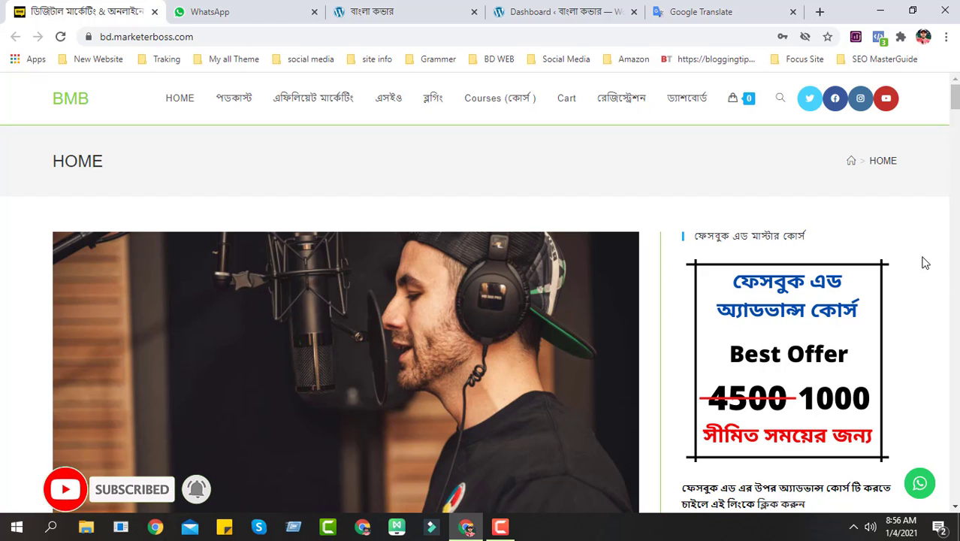
# Look through the banglacover.com homepage and its sidebar, and close the WhatsApp tab.
pyautogui.click(390, 7)
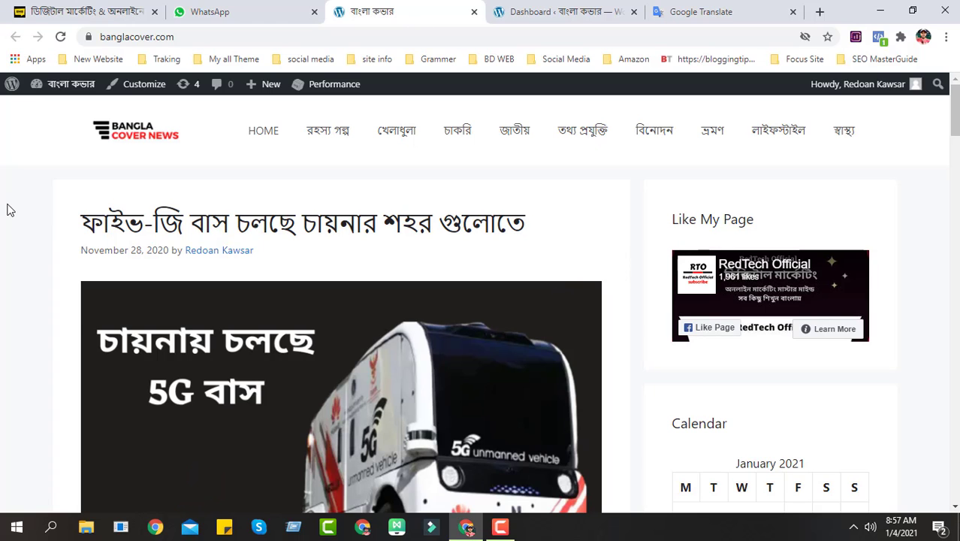
pyautogui.scroll(-7, 822, 376)
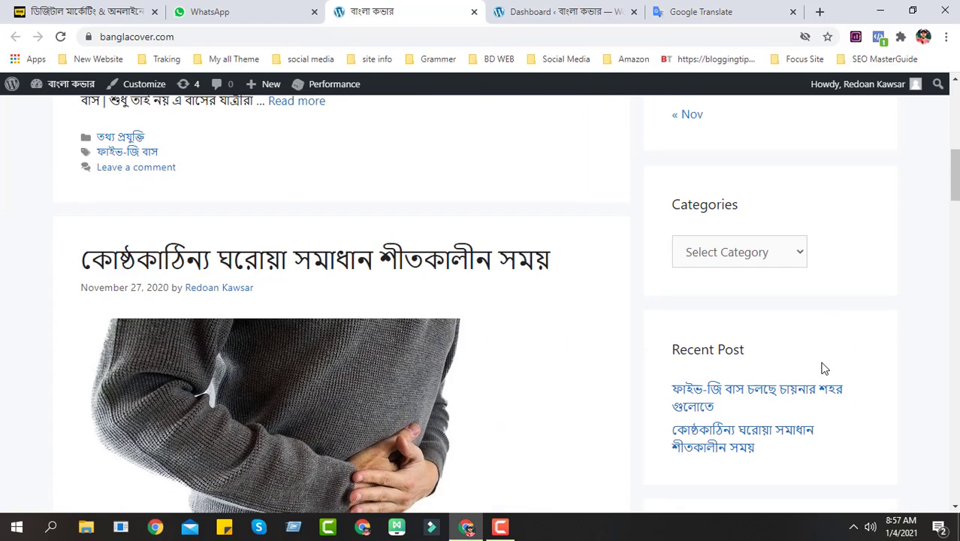
pyautogui.scroll(4, 824, 380)
pyautogui.scroll(3, 825, 381)
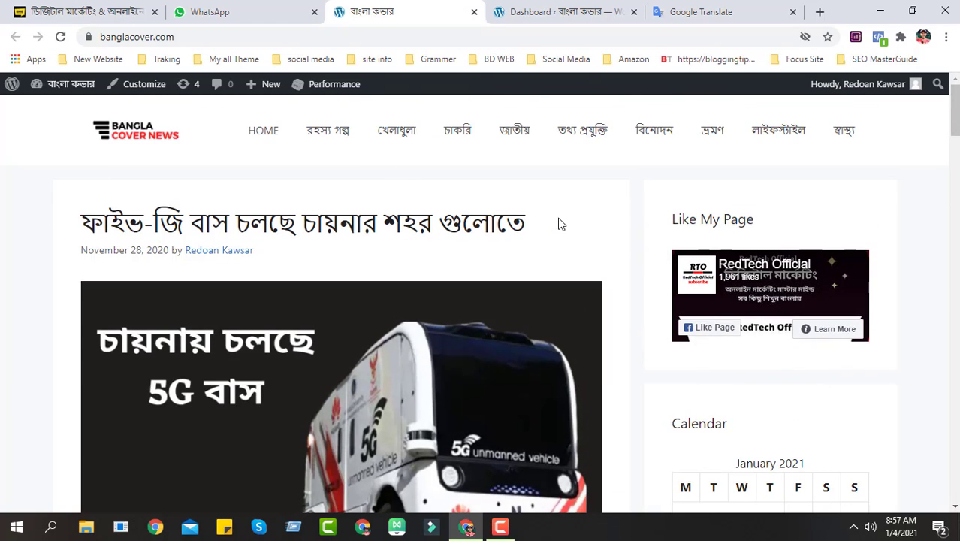
pyautogui.click(313, 12)
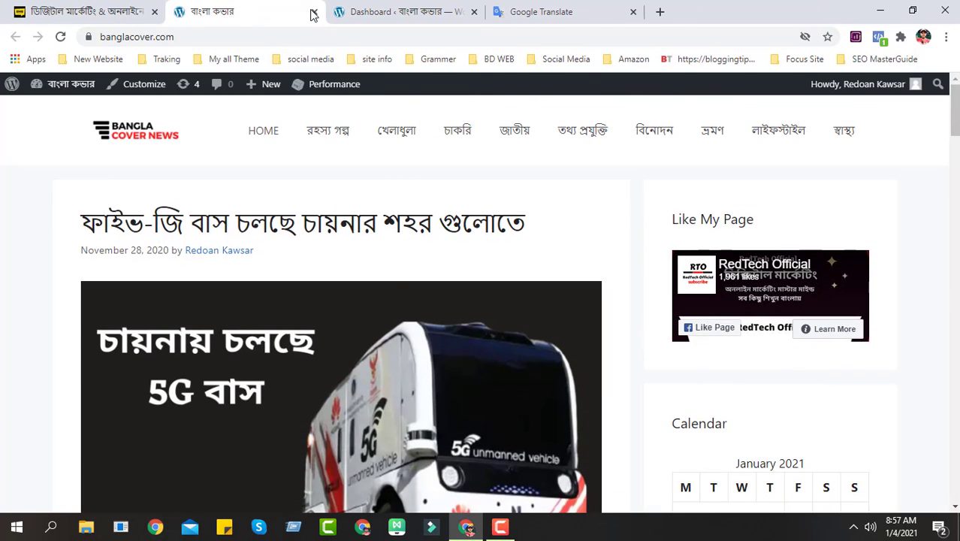
pyautogui.scroll(-2, 887, 462)
pyautogui.scroll(-4, 782, 398)
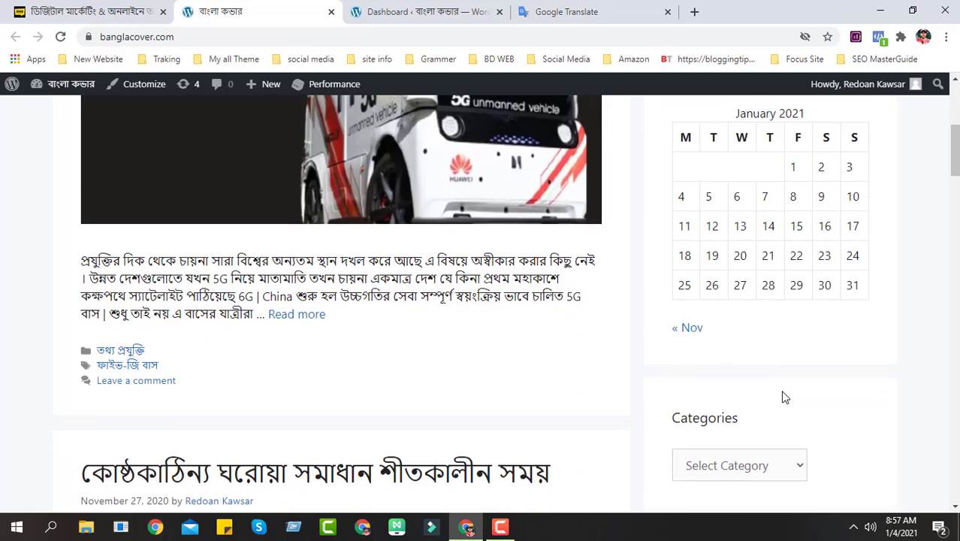
pyautogui.scroll(6, 782, 398)
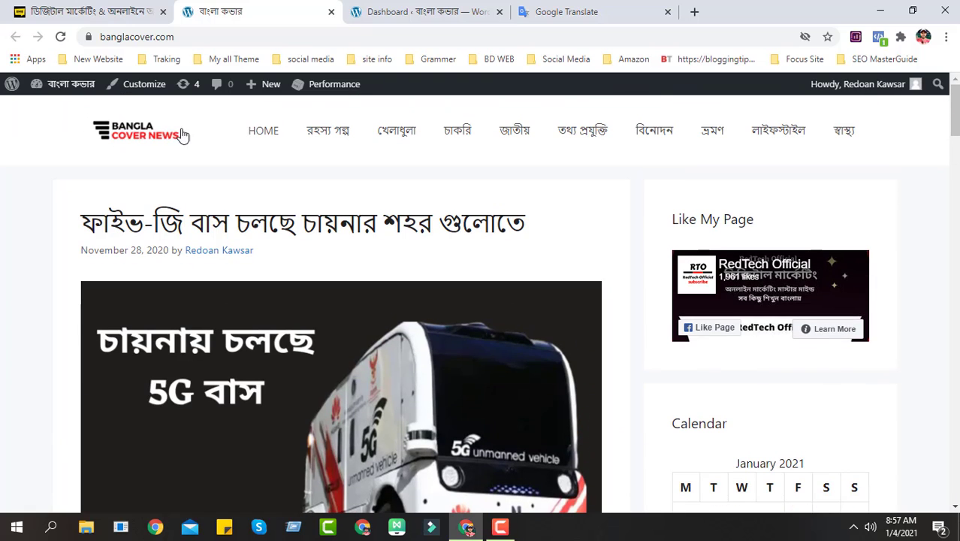
# Open the banglacover.com WordPress dashboard and go to the page for adding plugins, showing its upload area.
pyautogui.moveTo(66, 84)
pyautogui.click(60, 113)
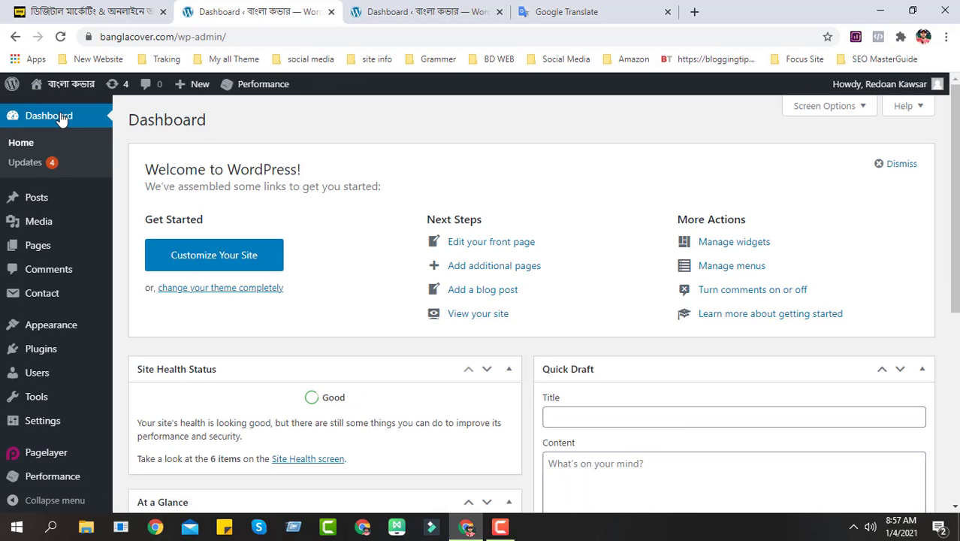
pyautogui.moveTo(43, 350)
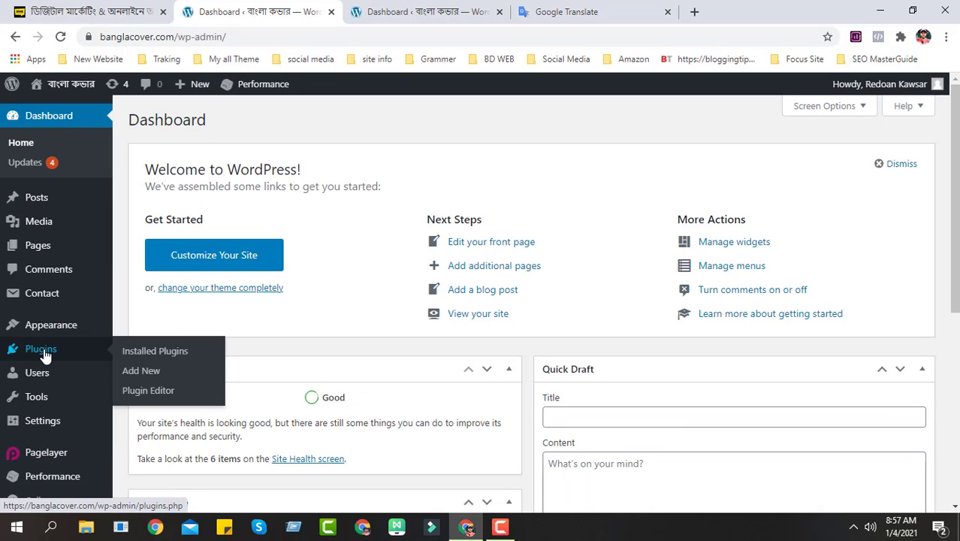
pyautogui.click(141, 373)
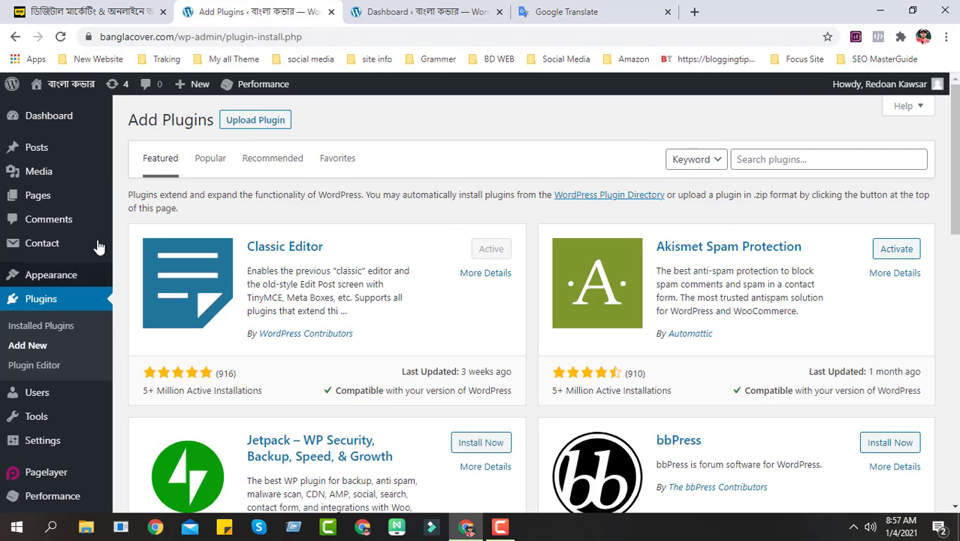
pyautogui.click(240, 128)
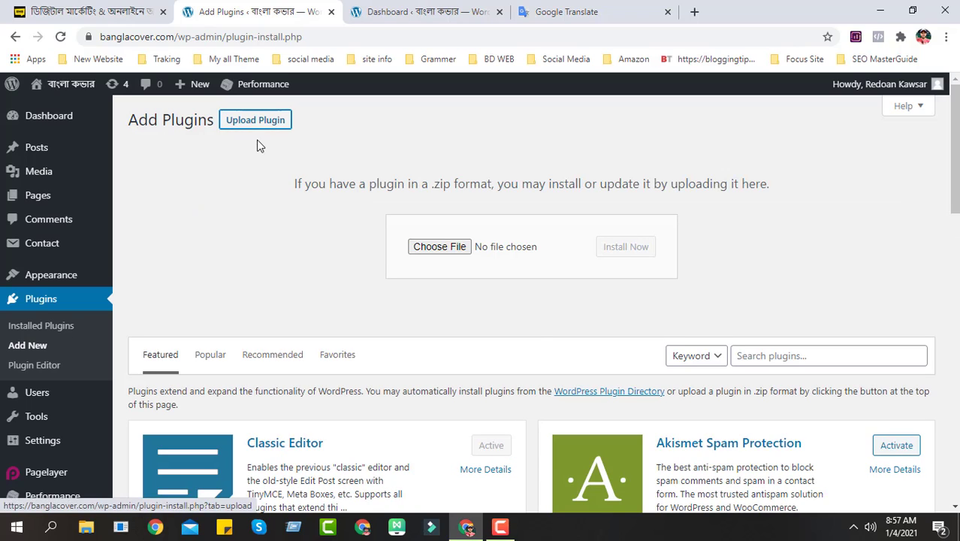
# Search the plugin directory for "click to chat".
pyautogui.click(760, 359)
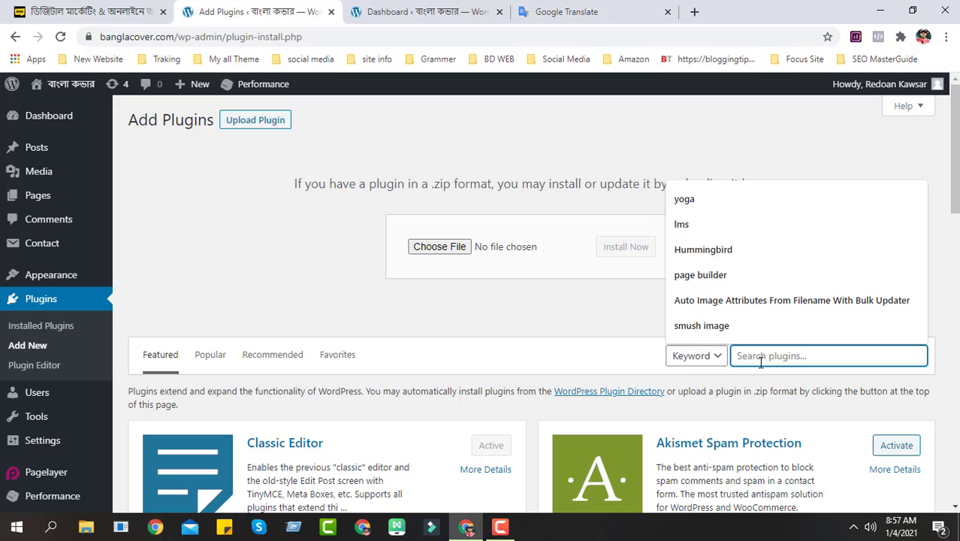
pyautogui.write('click')
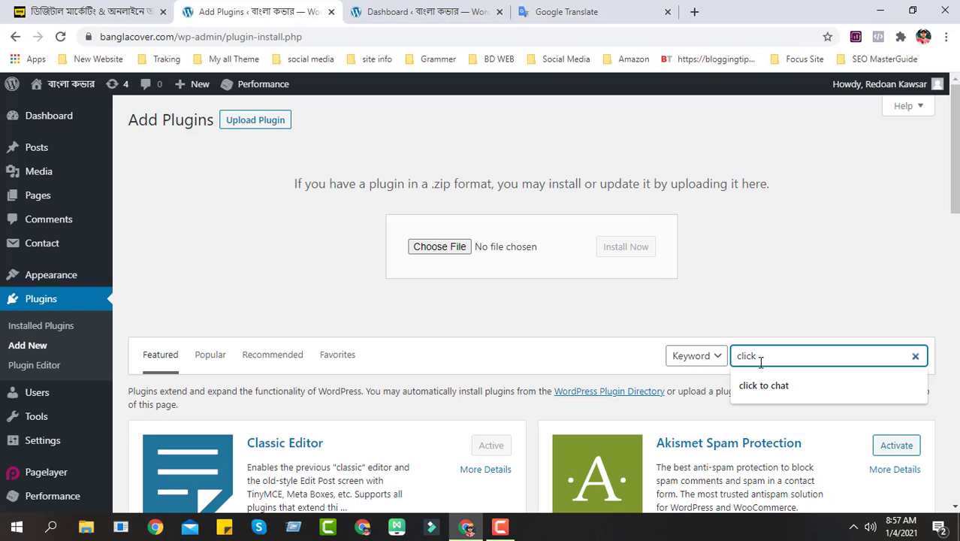
pyautogui.press('Return')
pyautogui.write('to c')
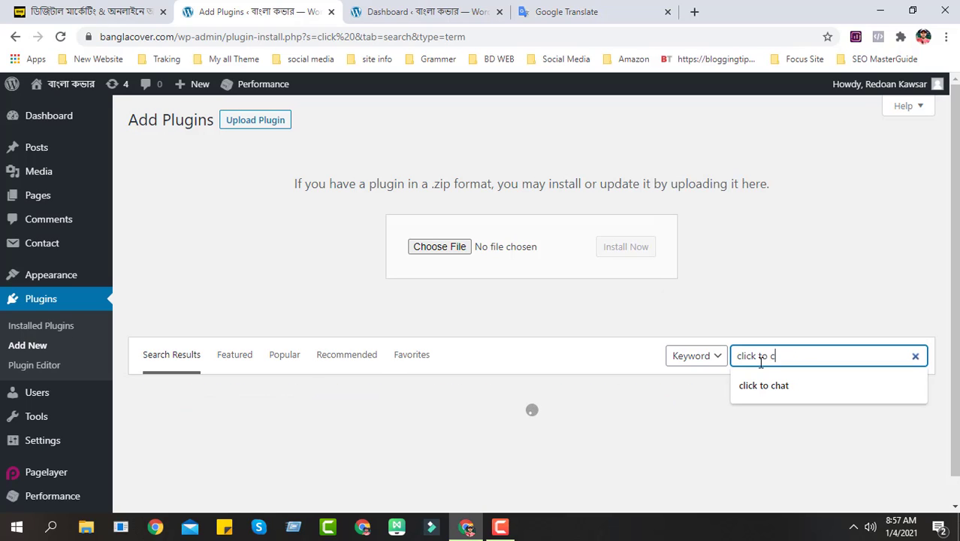
pyautogui.write('hat')
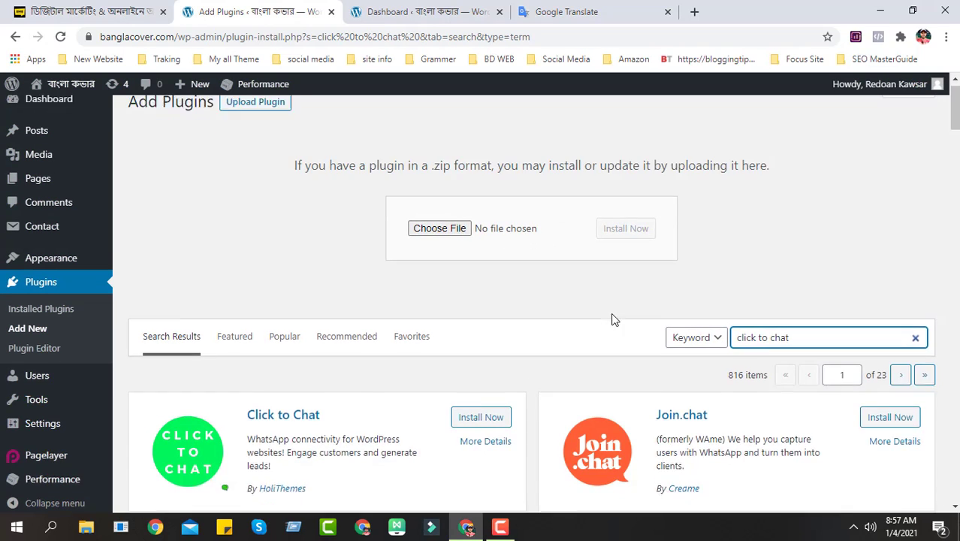
# Install and activate the Click to Chat plugin by HoliThemes.
pyautogui.scroll(-2, 612, 320)
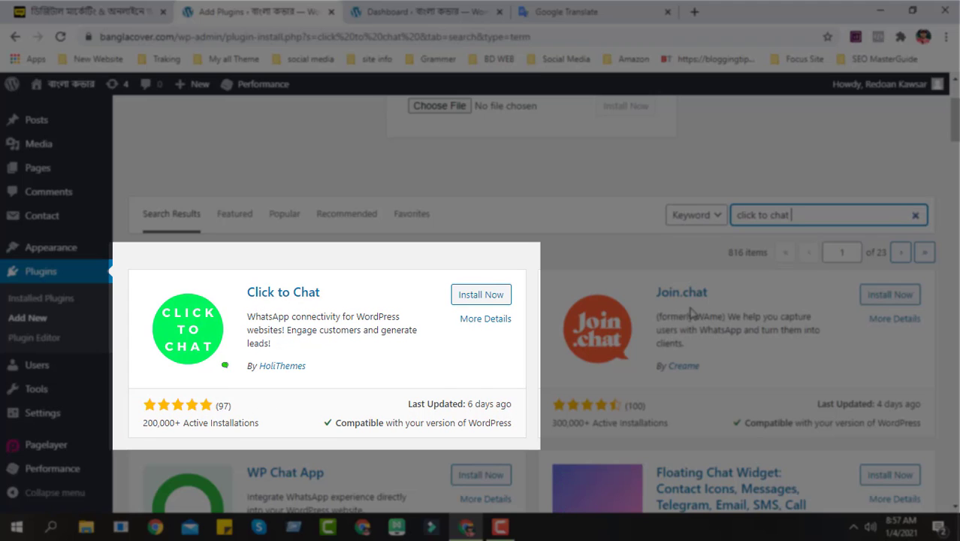
pyautogui.scroll(-2, 645, 368)
pyautogui.scroll(-3, 294, 415)
pyautogui.scroll(4, 671, 425)
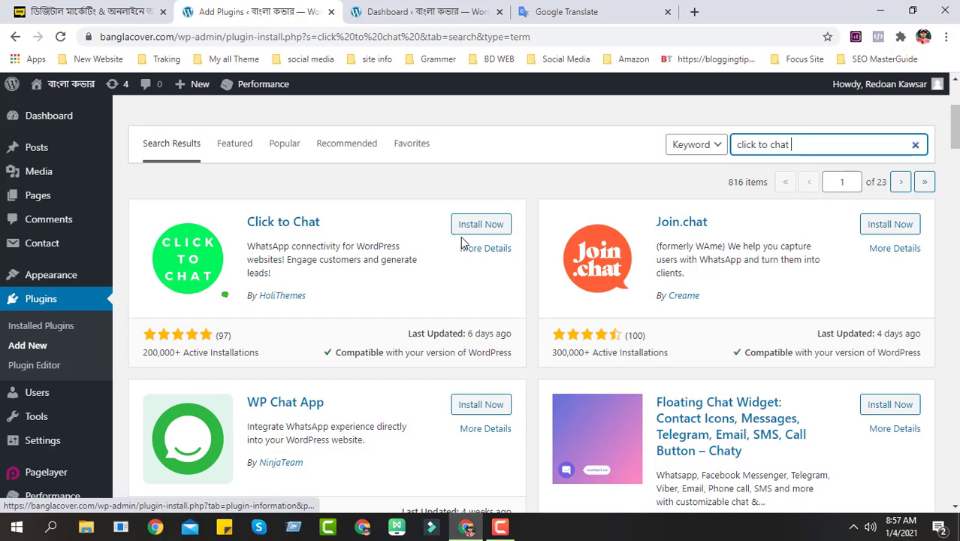
pyautogui.click(481, 225)
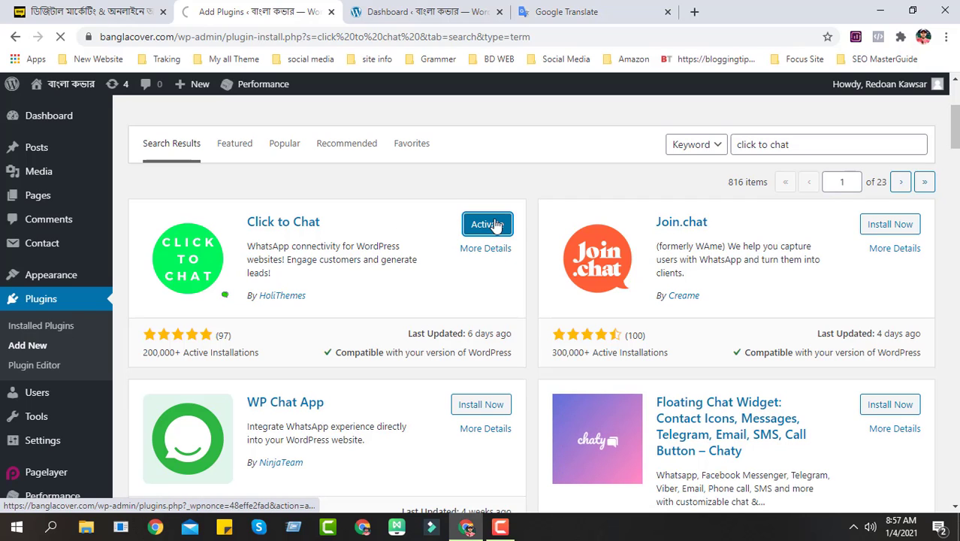
pyautogui.click(495, 224)
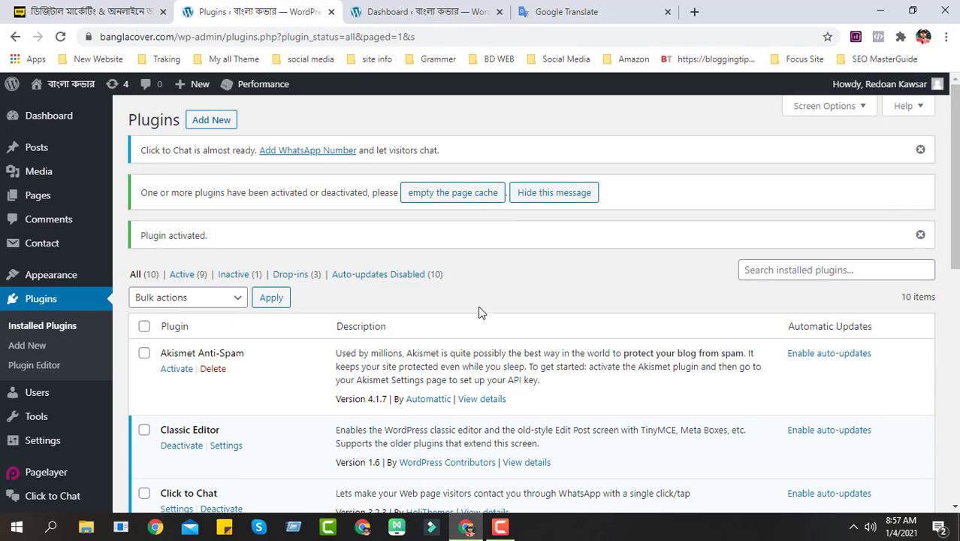
# Open the Click to Chat plugin's settings and enter the phone number in the WhatsApp Number field.
pyautogui.scroll(-3, 482, 312)
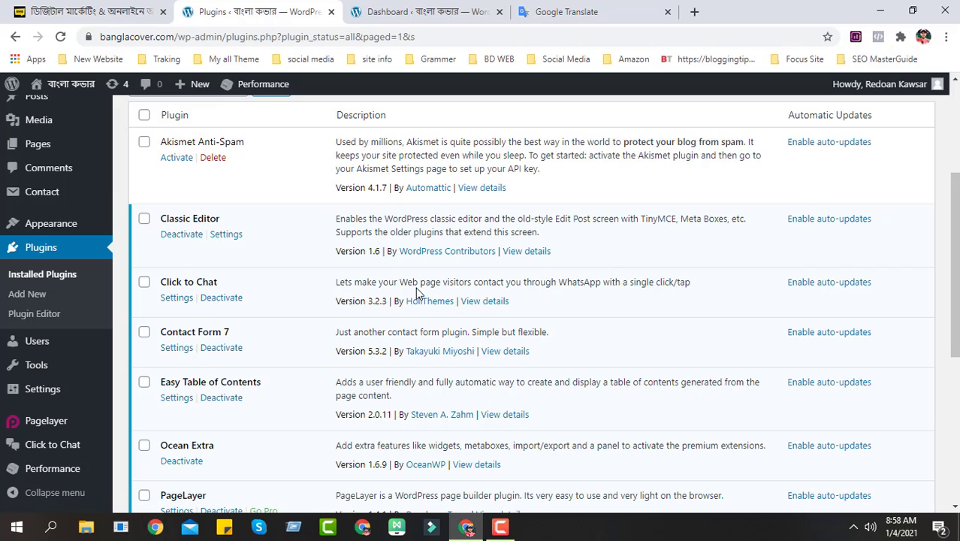
pyautogui.click(174, 300)
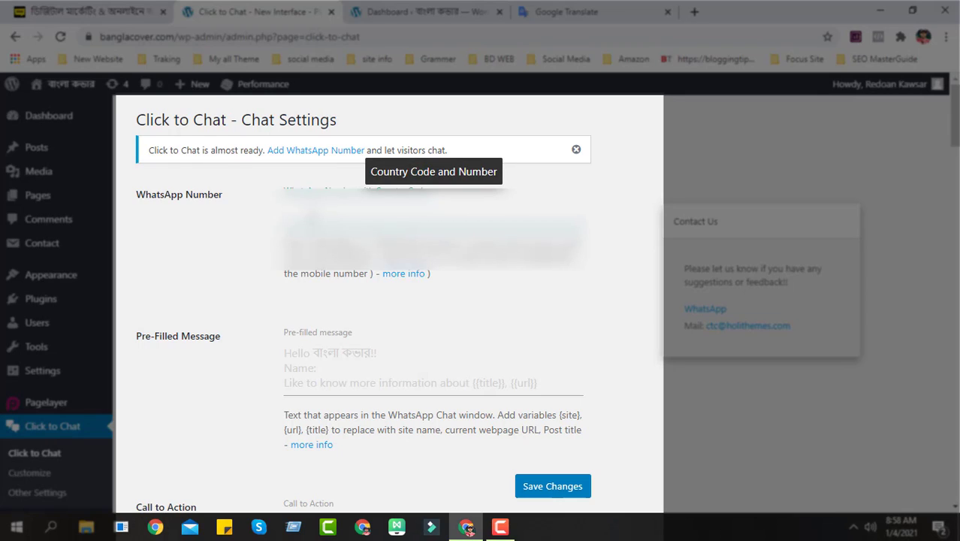
pyautogui.write('+880')
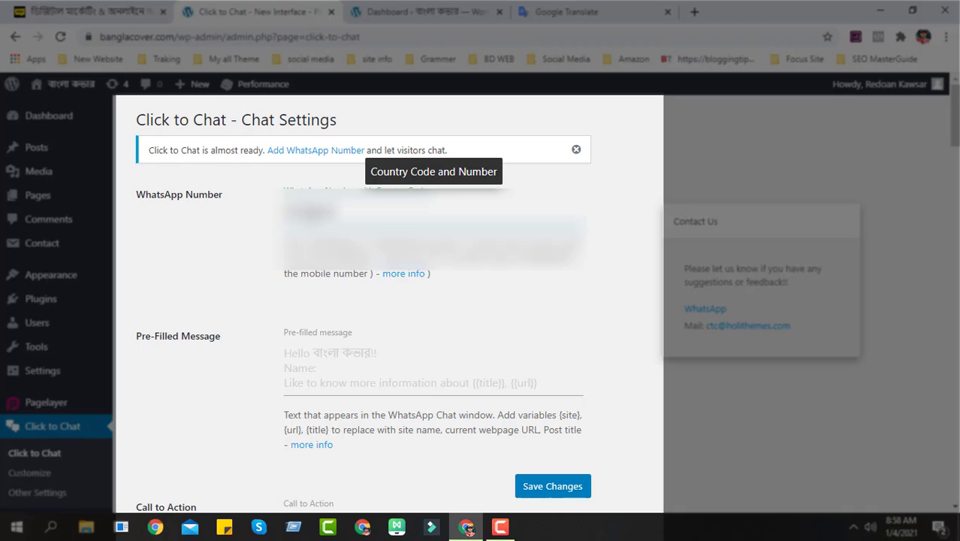
pyautogui.write('17')
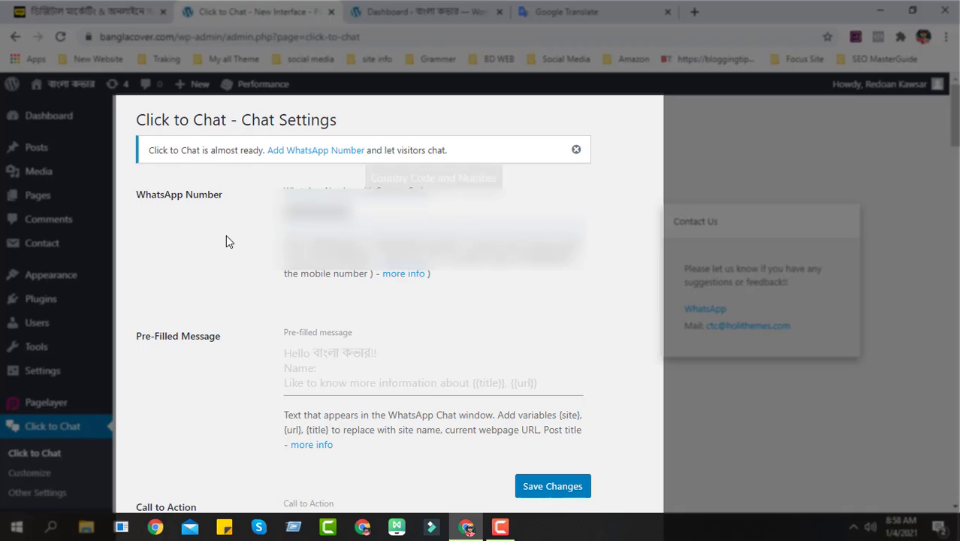
# Add the country code in front of the WhatsApp number and highlight it.
pyautogui.click(226, 235)
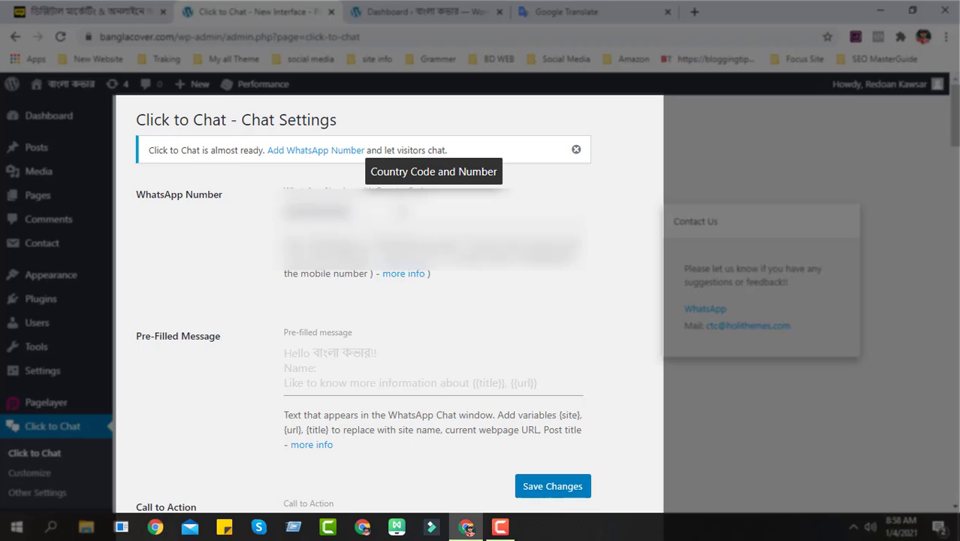
pyautogui.moveTo(402, 211); pyautogui.dragTo(246, 208)
pyautogui.click(259, 269)
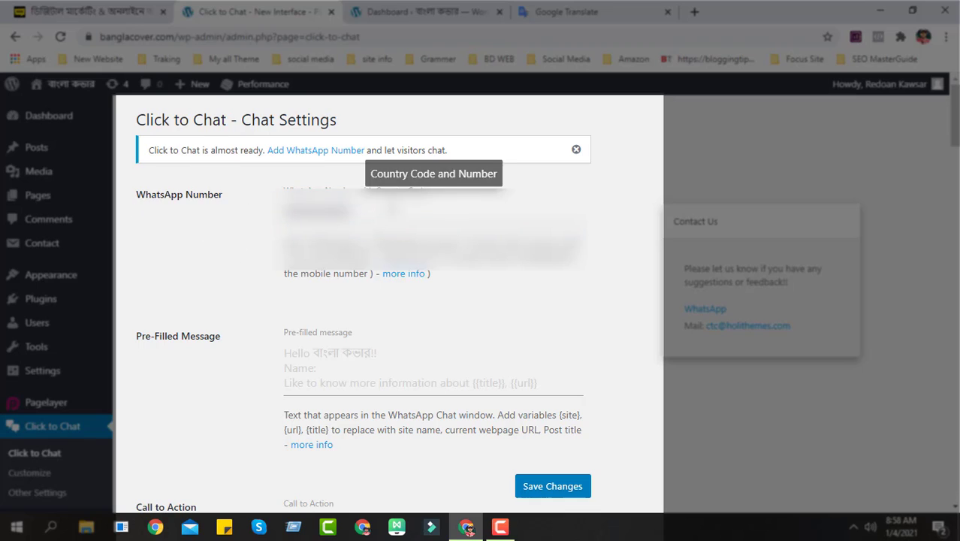
pyautogui.moveTo(414, 211); pyautogui.dragTo(244, 211)
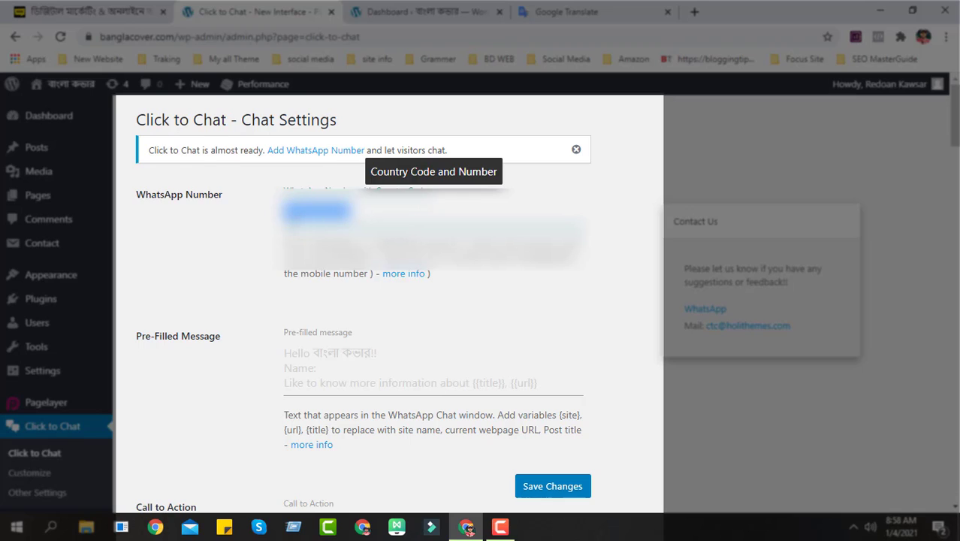
pyautogui.click(278, 223)
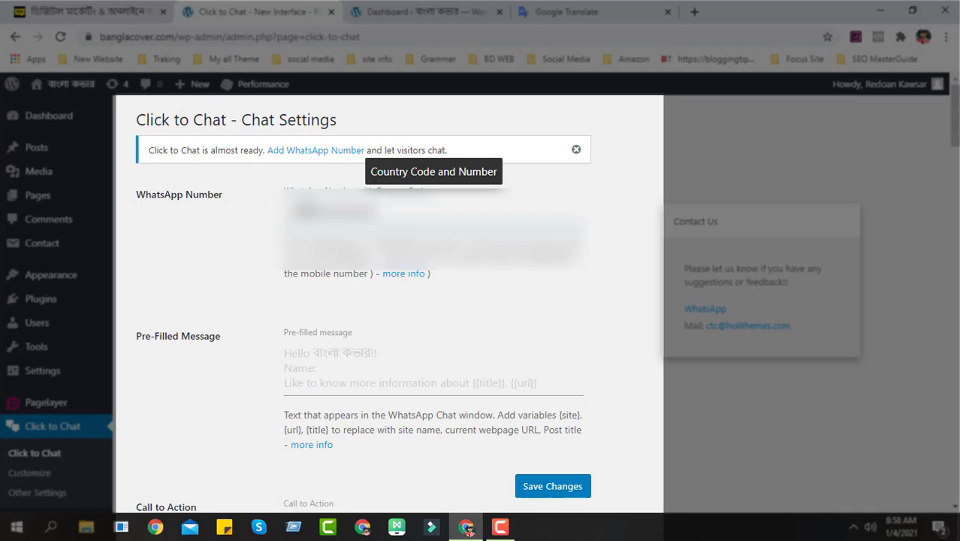
pyautogui.moveTo(308, 212); pyautogui.dragTo(279, 213)
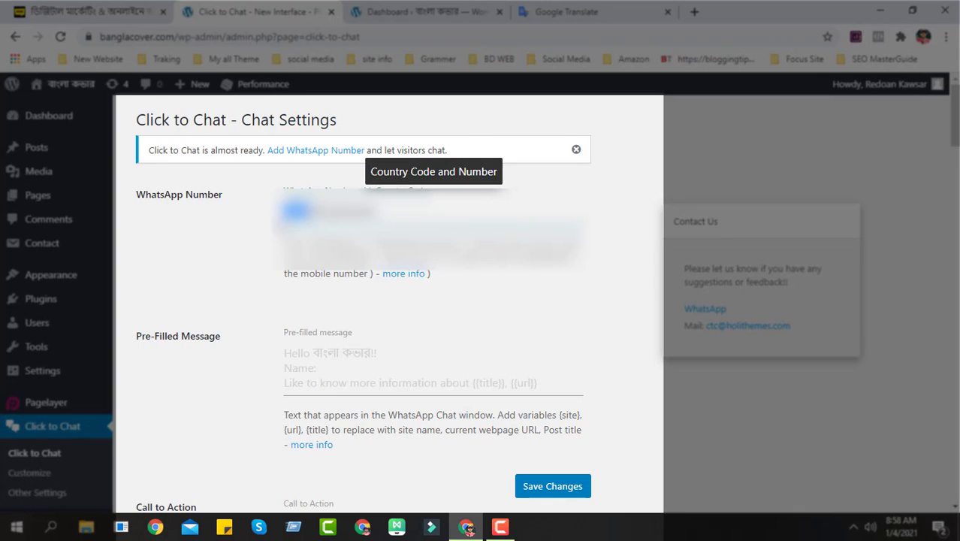
# Clear the WhatsApp Number field and re-enter the phone number with its country code.
pyautogui.press('BackSpace')
pyautogui.moveTo(351, 211); pyautogui.dragTo(268, 204)
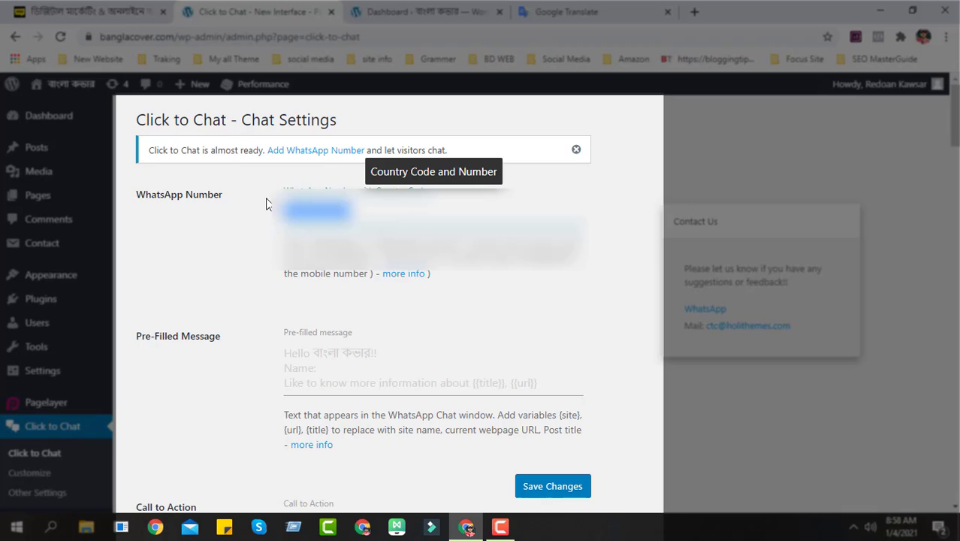
pyautogui.press('BackSpace')
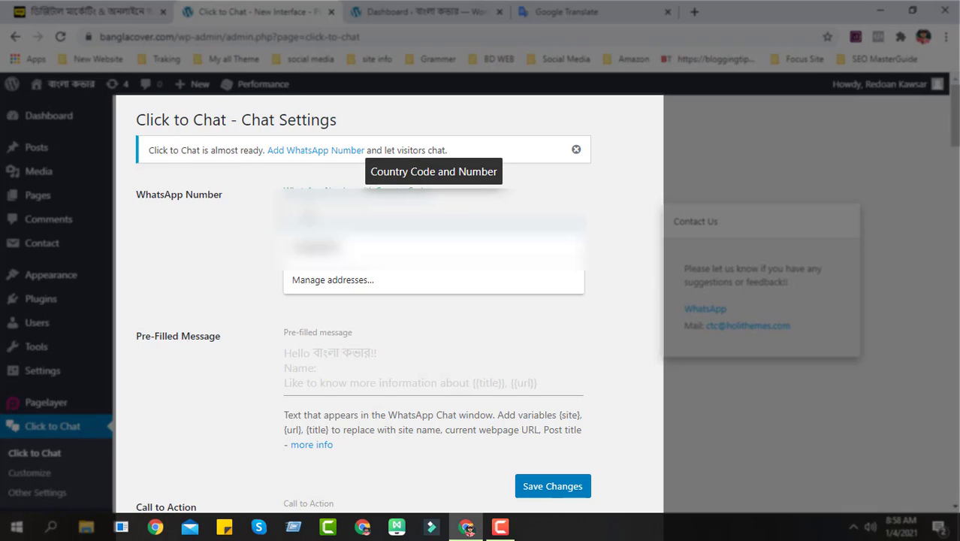
pyautogui.write('8')
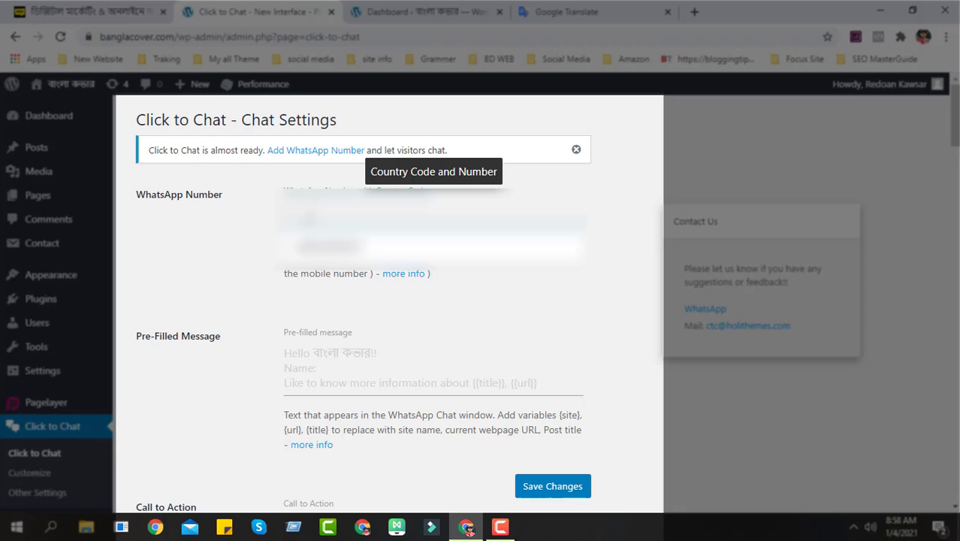
# Copy the Bengali sentence inviting calls about the Facebook ad course from Google Translate and paste it as the Pre-Filled Message.
pyautogui.scroll(-2, 493, 276)
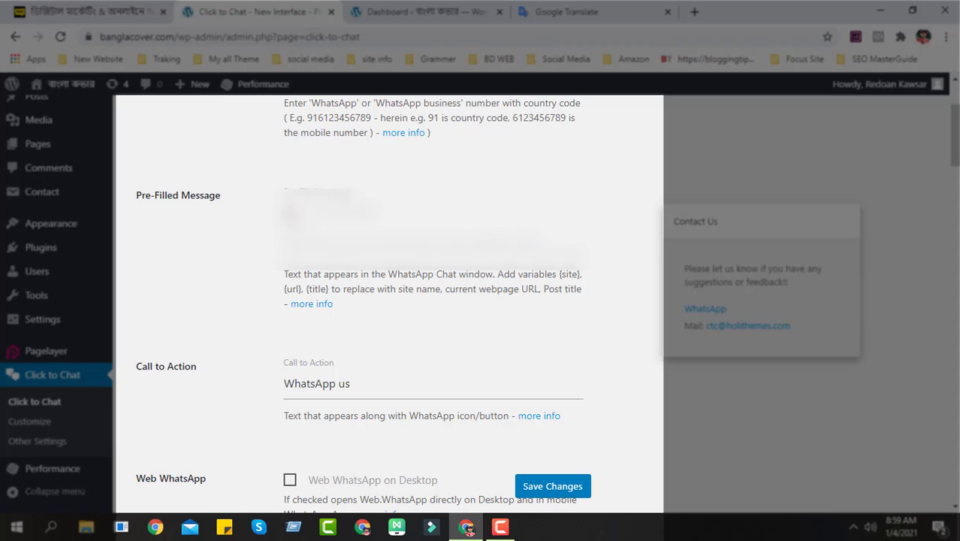
pyautogui.click(394, 219)
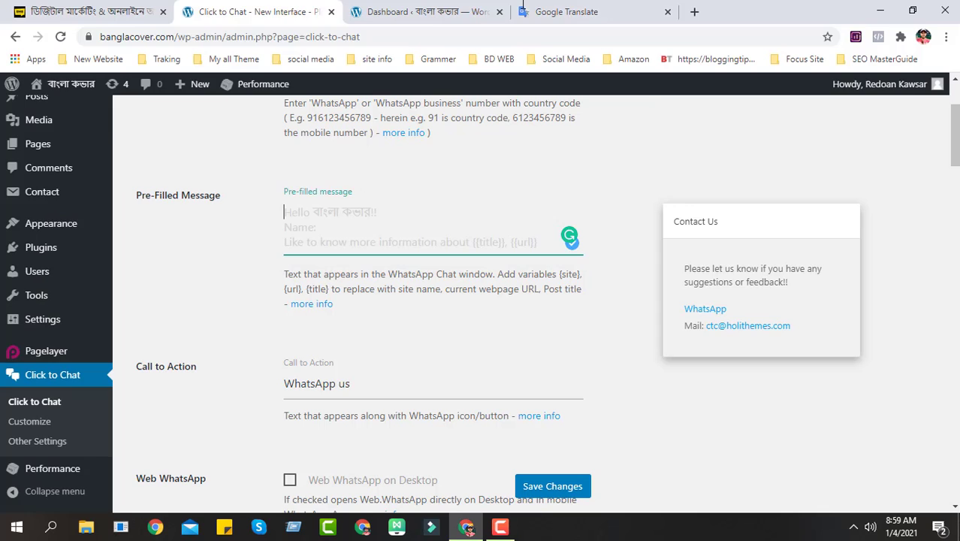
pyautogui.click(587, 9)
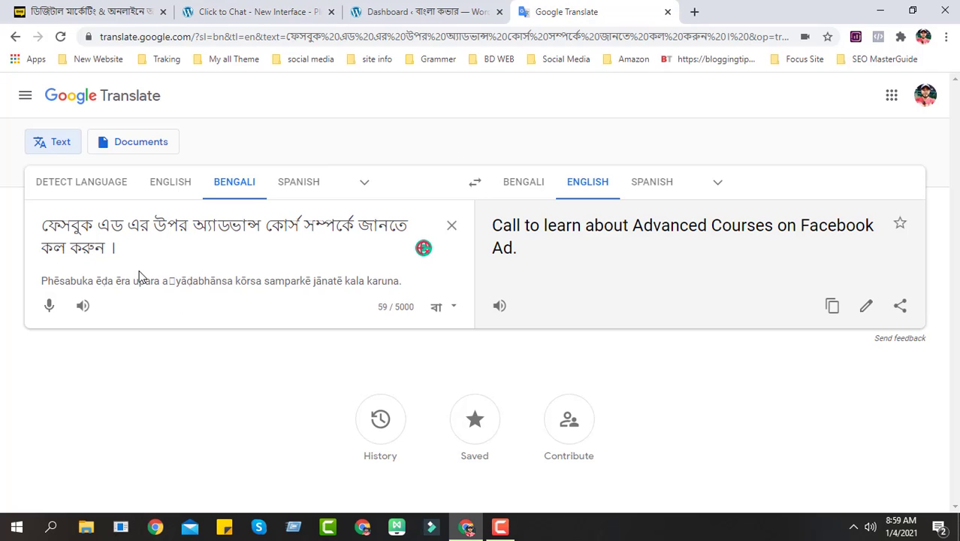
pyautogui.hotkey('ctrl', 'a')
pyautogui.rightClick(82, 229)
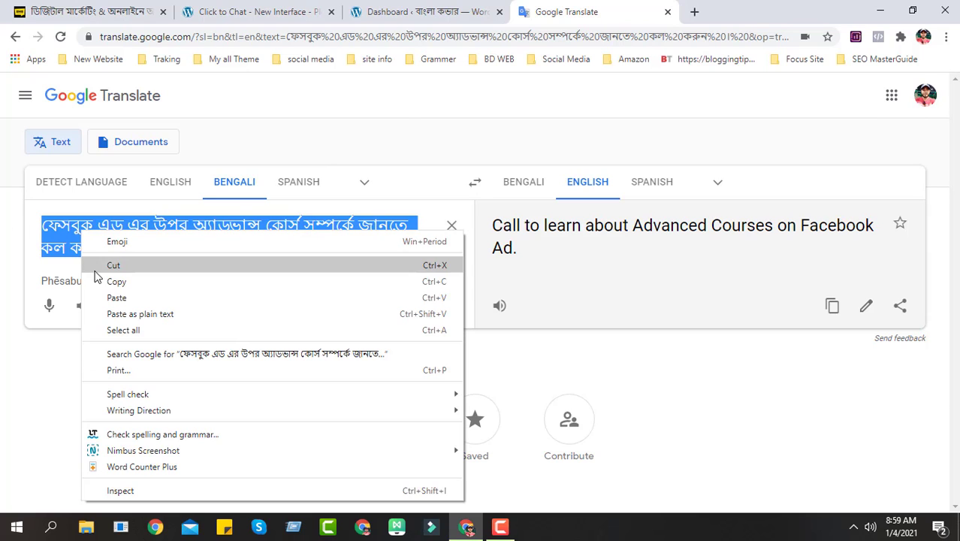
pyautogui.click(112, 282)
pyautogui.click(209, 9)
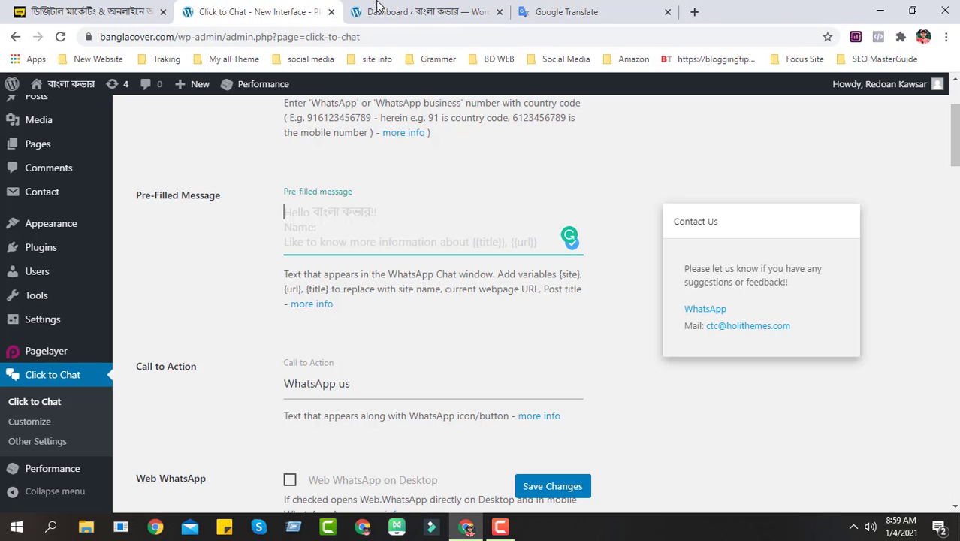
pyautogui.click(323, 227)
pyautogui.hotkey('ctrl', 'v')
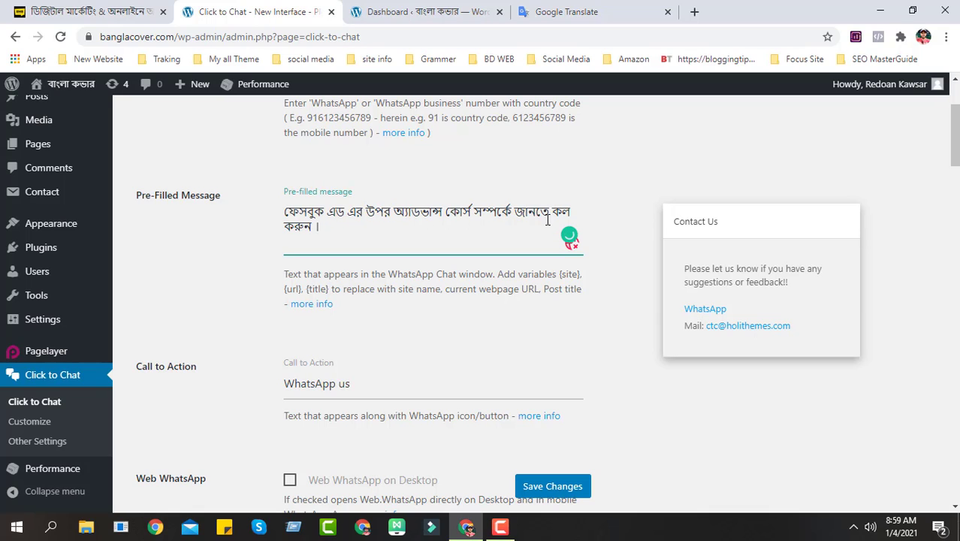
pyautogui.moveTo(325, 222); pyautogui.dragTo(279, 203)
pyautogui.click(326, 229)
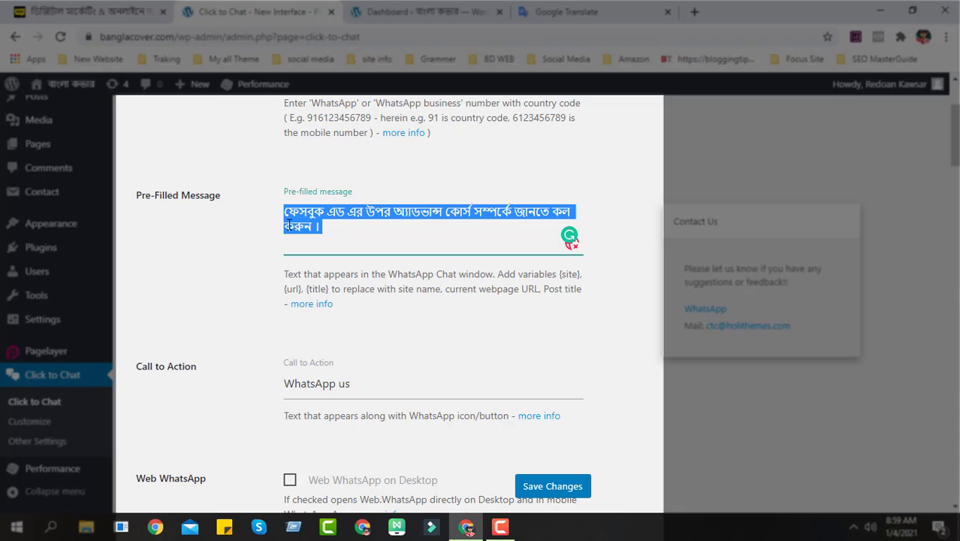
pyautogui.click(335, 227)
pyautogui.moveTo(340, 228); pyautogui.dragTo(268, 203)
pyautogui.click(320, 226)
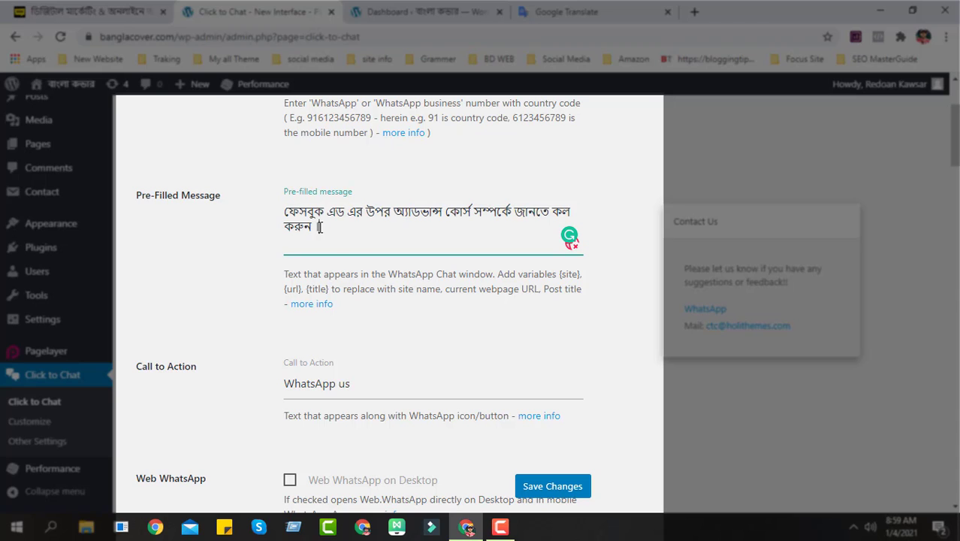
pyautogui.moveTo(334, 230); pyautogui.dragTo(243, 204)
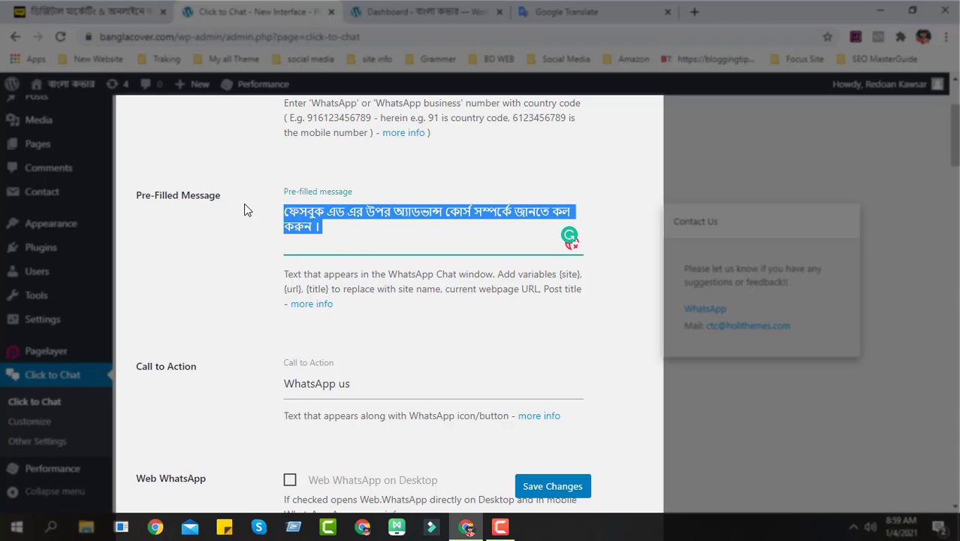
pyautogui.click(345, 228)
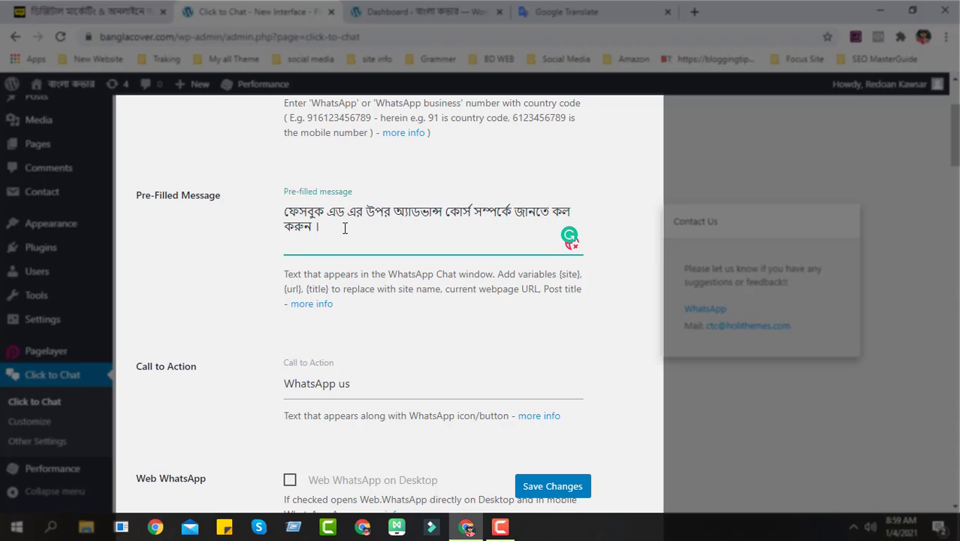
pyautogui.moveTo(343, 231); pyautogui.dragTo(266, 200)
pyautogui.click(349, 227)
pyautogui.moveTo(326, 228); pyautogui.dragTo(271, 203)
pyautogui.click(359, 227)
# Select the Call to Action text and compare it with the floating button's label on the bd.marketerboss.com site.
pyautogui.scroll(-2, 382, 217)
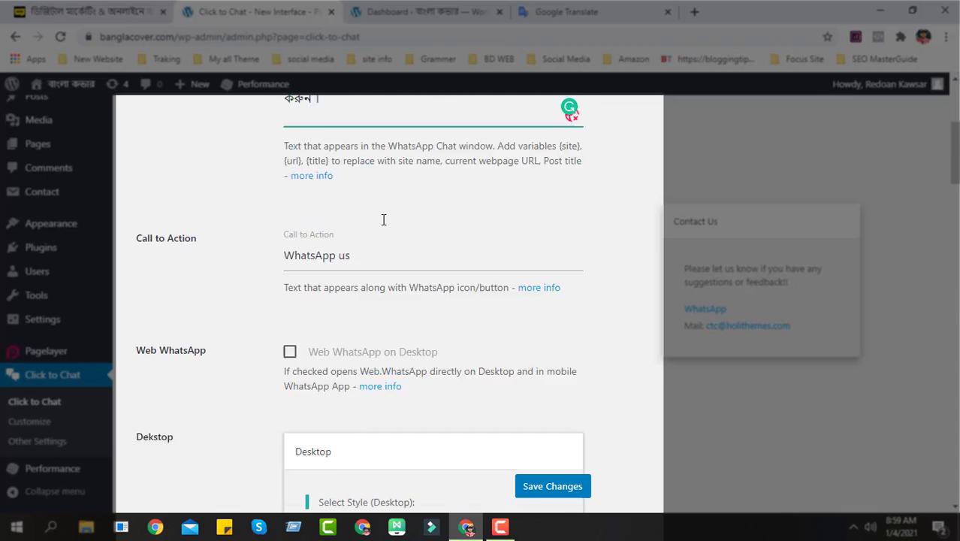
pyautogui.moveTo(370, 241); pyautogui.dragTo(286, 253)
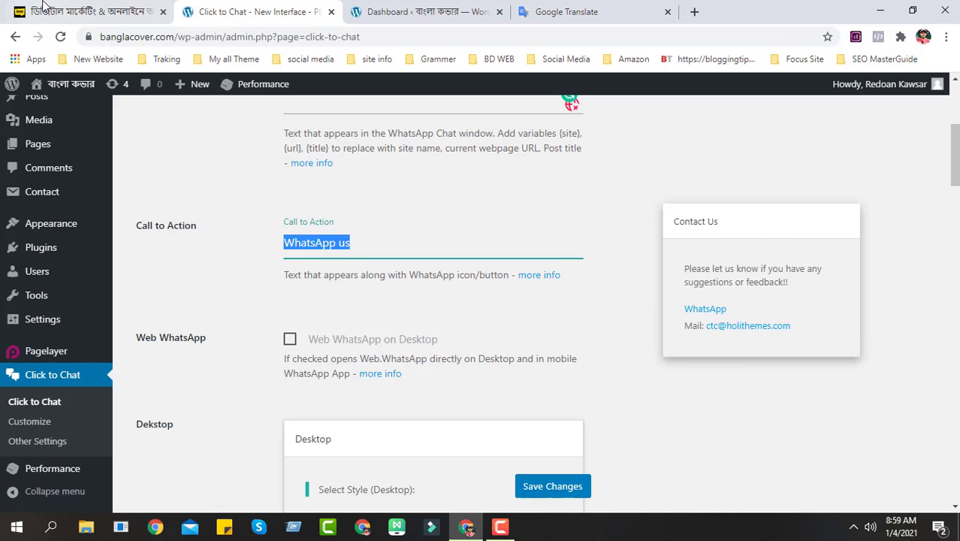
pyautogui.click(44, 6)
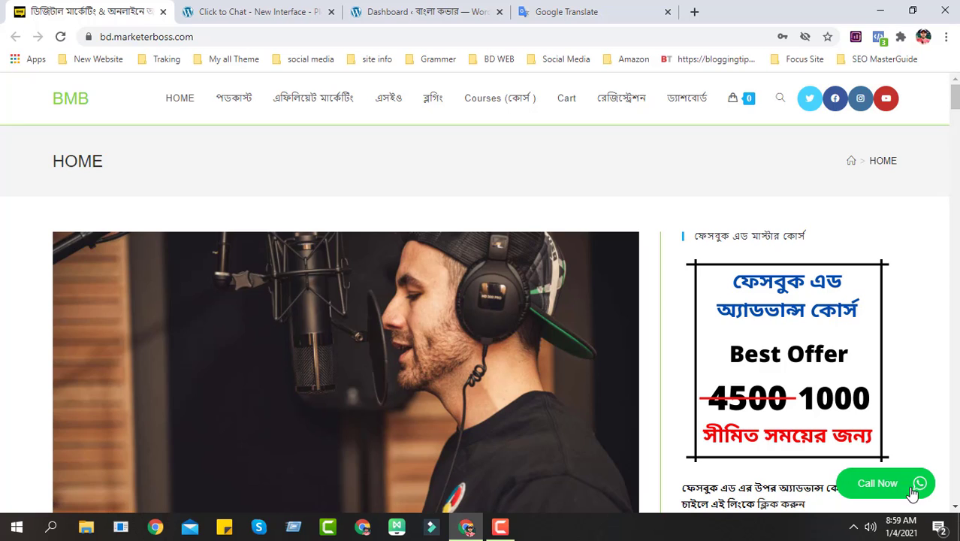
pyautogui.click(240, 10)
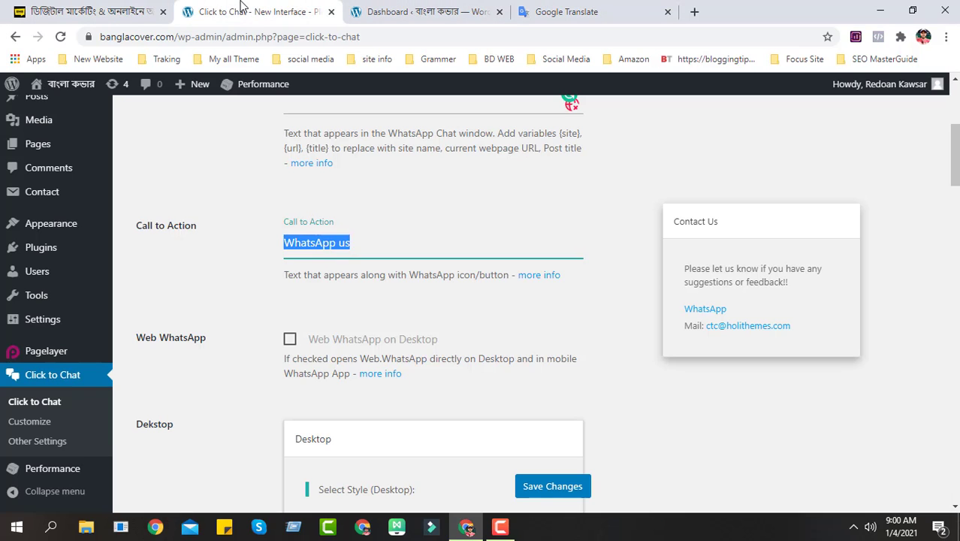
# Try "Chat Now" as the Call to Action text, and clear it.
pyautogui.press('BackSpace')
pyautogui.write('Chat No')
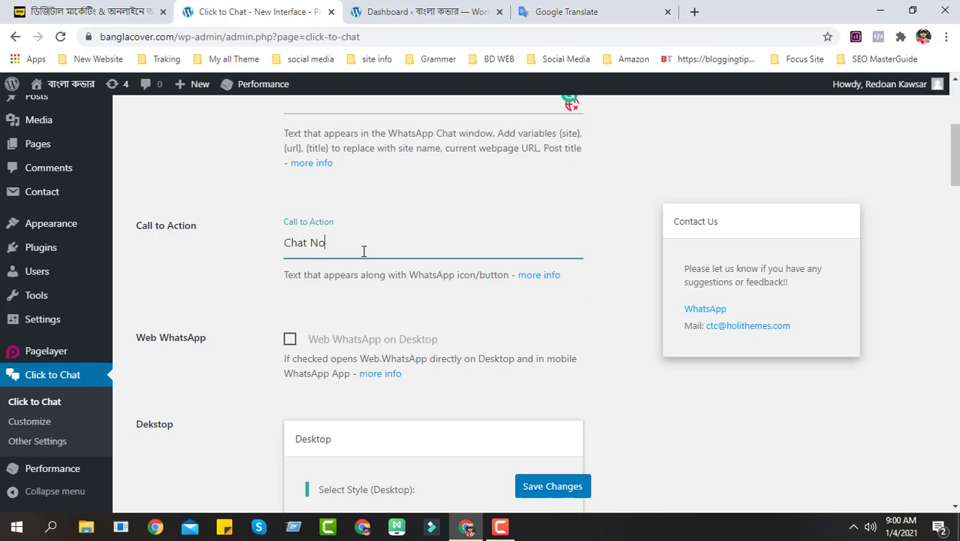
pyautogui.write('w')
pyautogui.press('BackSpace')
pyautogui.press('BackSpace')
pyautogui.press('BackSpace')
pyautogui.press('BackSpace')
pyautogui.press('BackSpace')
pyautogui.press('BackSpace')
pyautogui.press('BackSpace')
pyautogui.press('BackSpace')
# Set the Call to Action text to "Call Now" and enable Web WhatsApp on Desktop.
pyautogui.write('Cal')
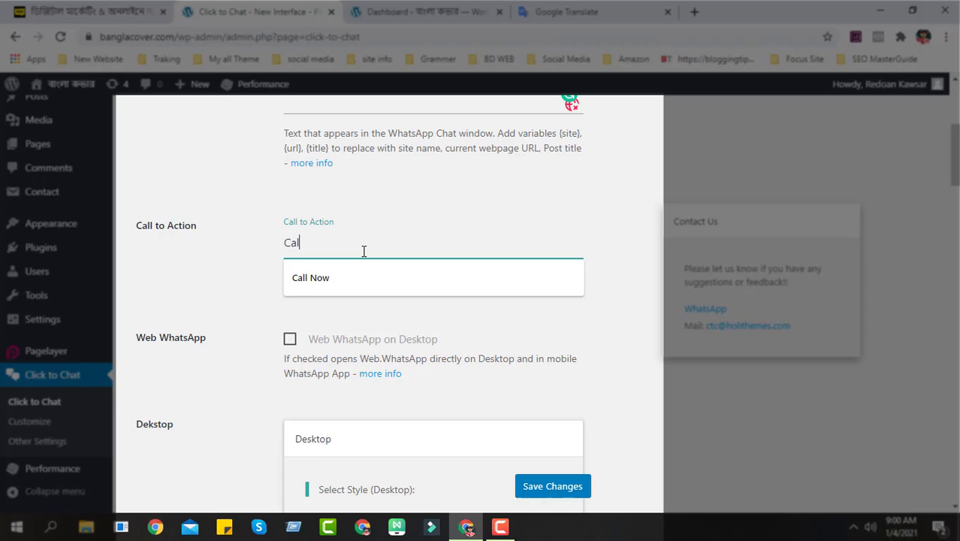
pyautogui.write('l Now')
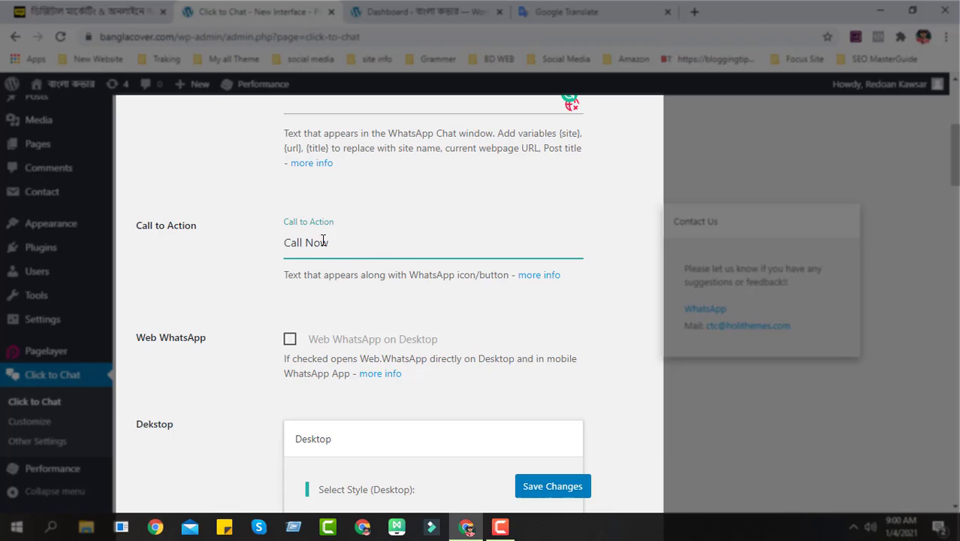
pyautogui.scroll(-2, 399, 288)
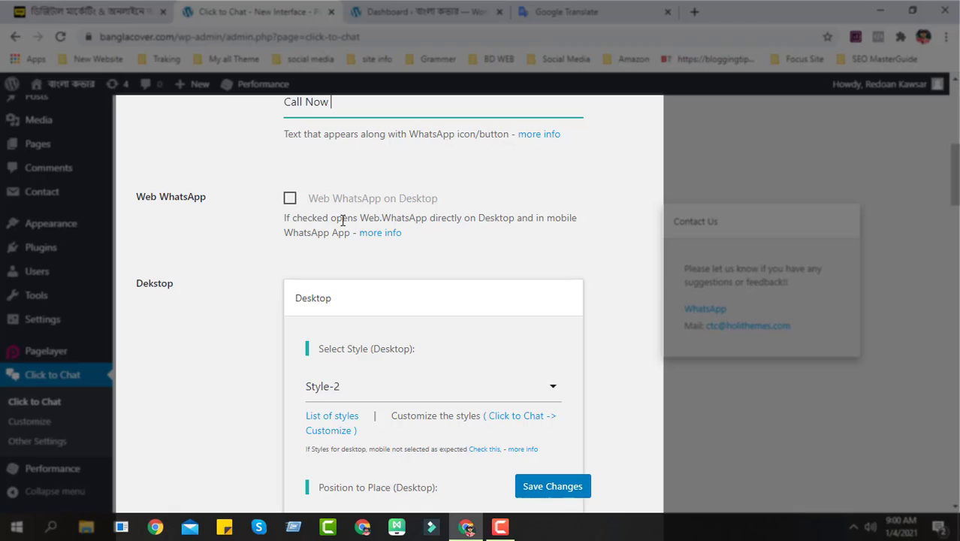
pyautogui.click(290, 202)
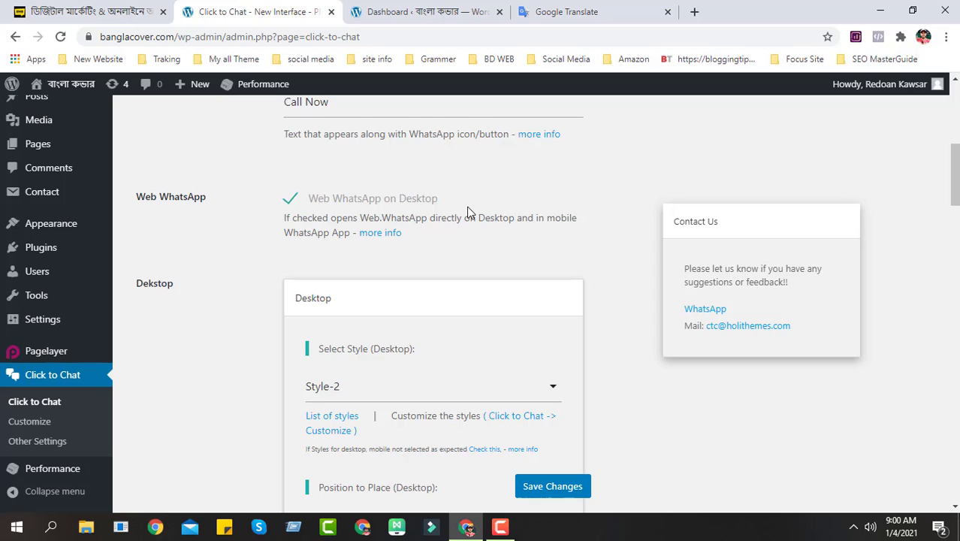
# Test the WhatsApp button on bd.marketerboss.com, examine the WhatsApp Web page it opens, and return to the Click to Chat settings.
pyautogui.click(97, 11)
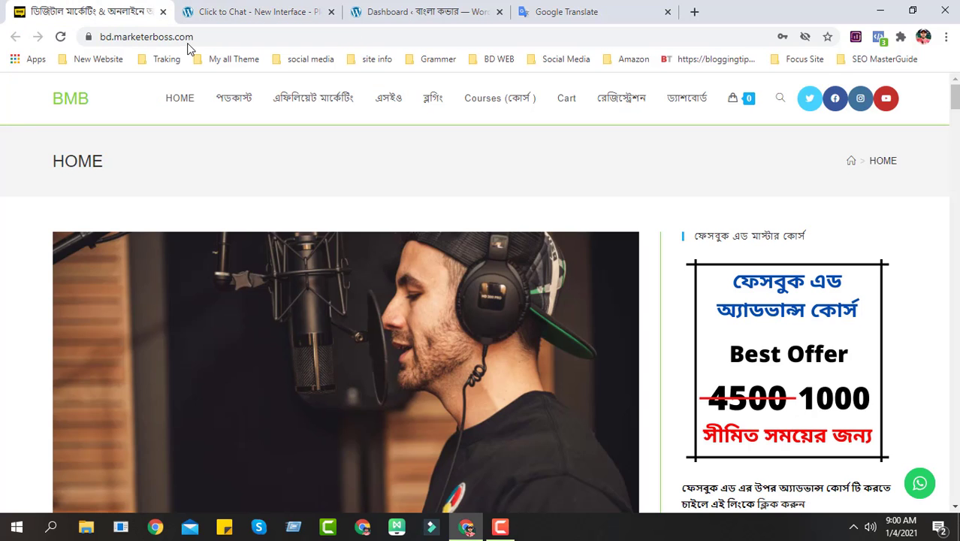
pyautogui.click(919, 484)
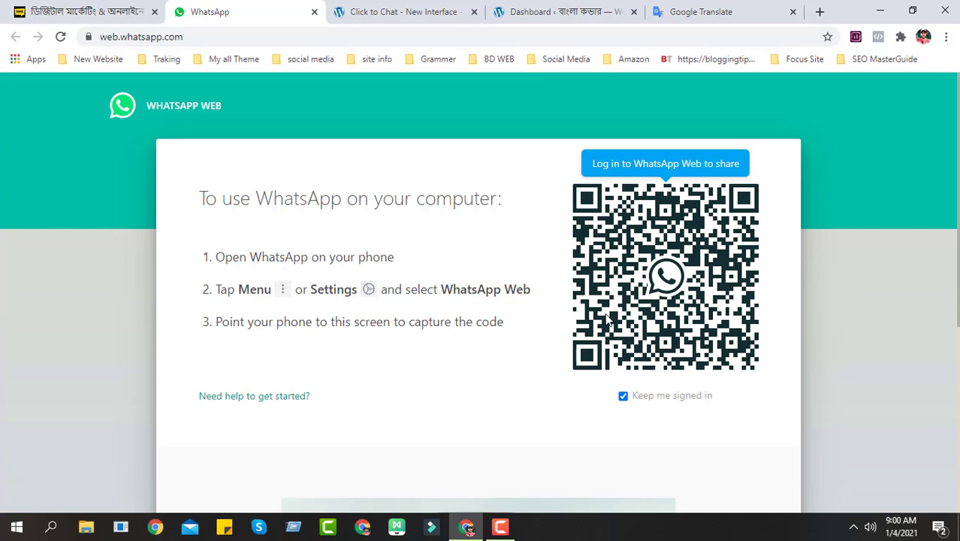
pyautogui.scroll(-2, 371, 362)
pyautogui.scroll(2, 354, 332)
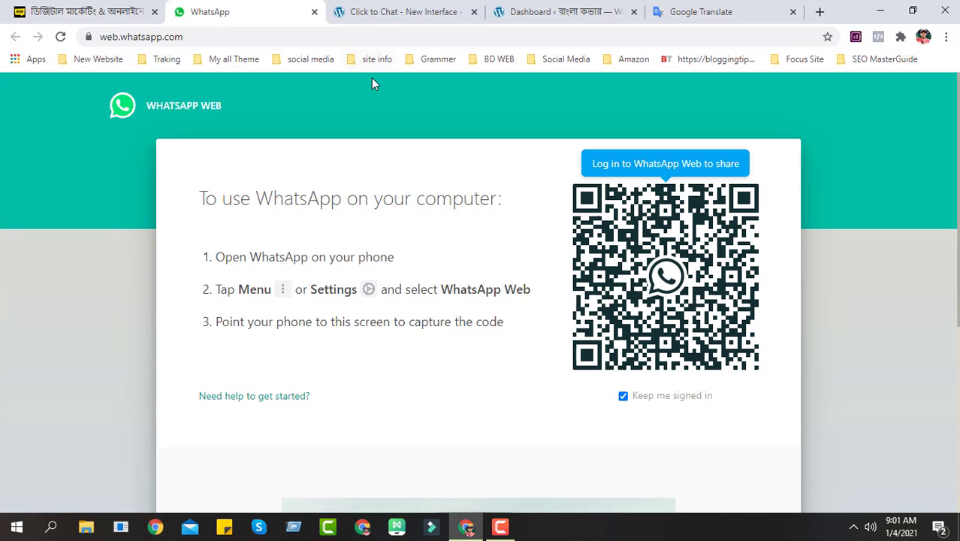
pyautogui.click(378, 7)
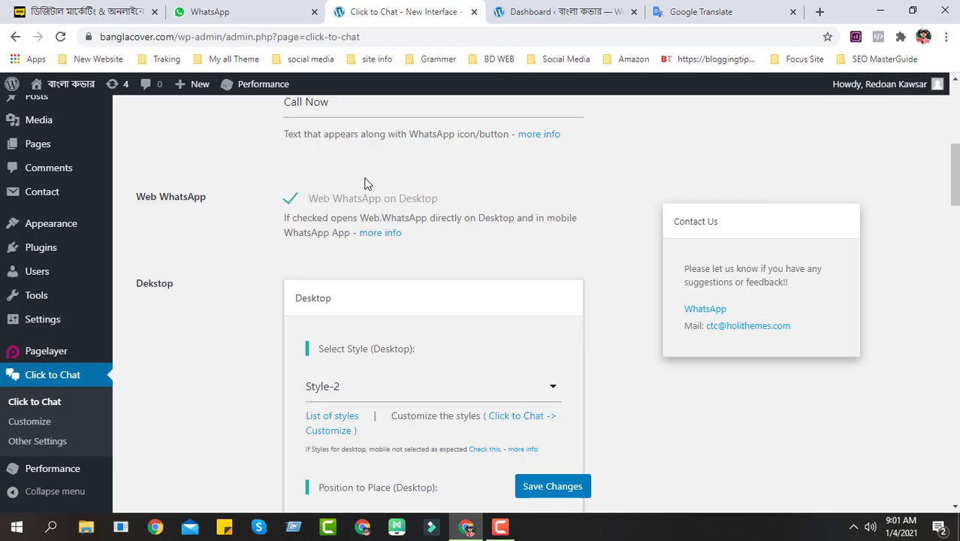
# Look through the available desktop styles and compare them with the floating button on bd.marketerboss.com.
pyautogui.scroll(-2, 379, 256)
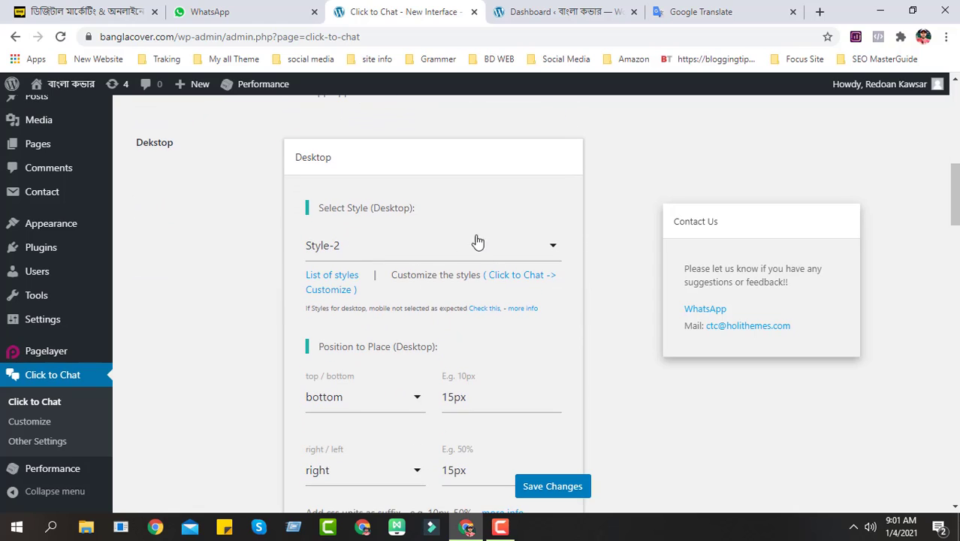
pyautogui.click(460, 249)
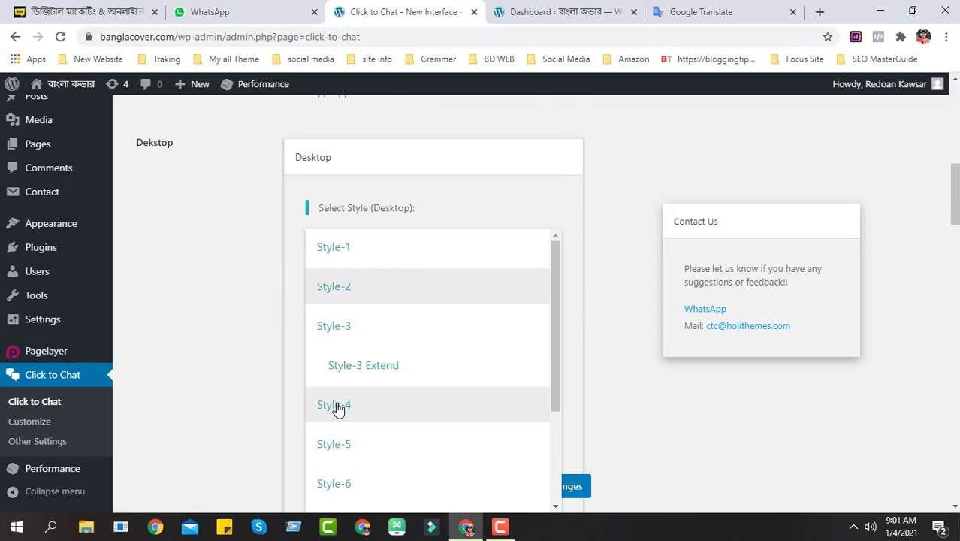
pyautogui.scroll(-3, 342, 413)
pyautogui.scroll(3, 350, 421)
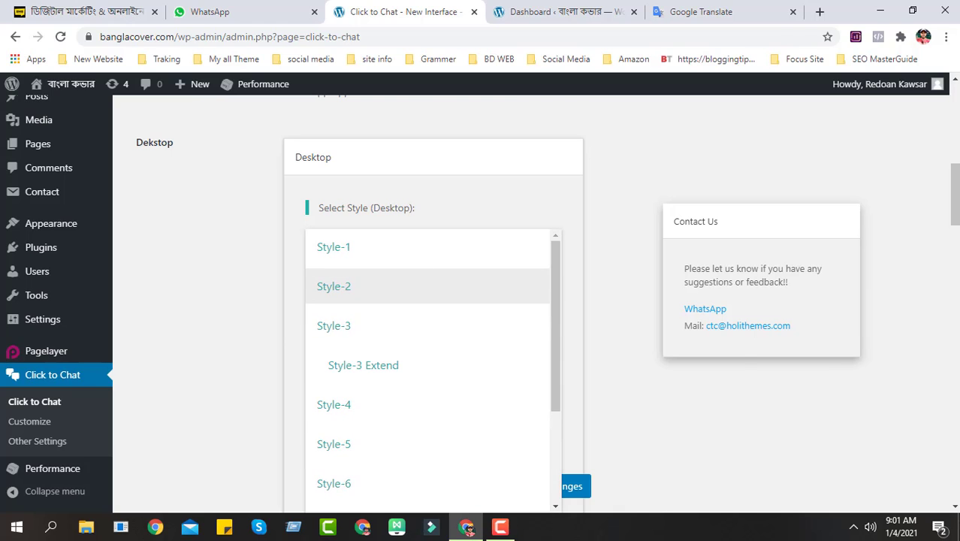
pyautogui.click(83, 12)
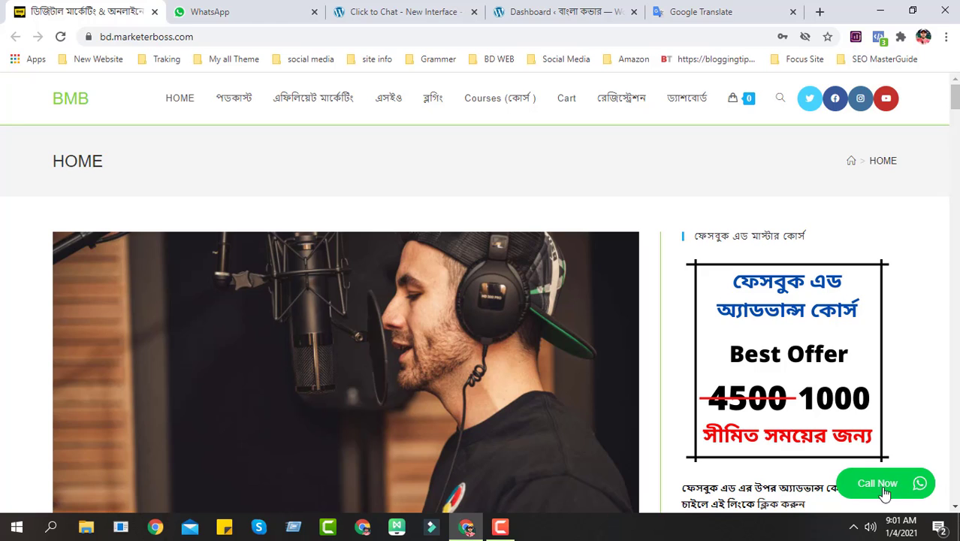
pyautogui.click(275, 6)
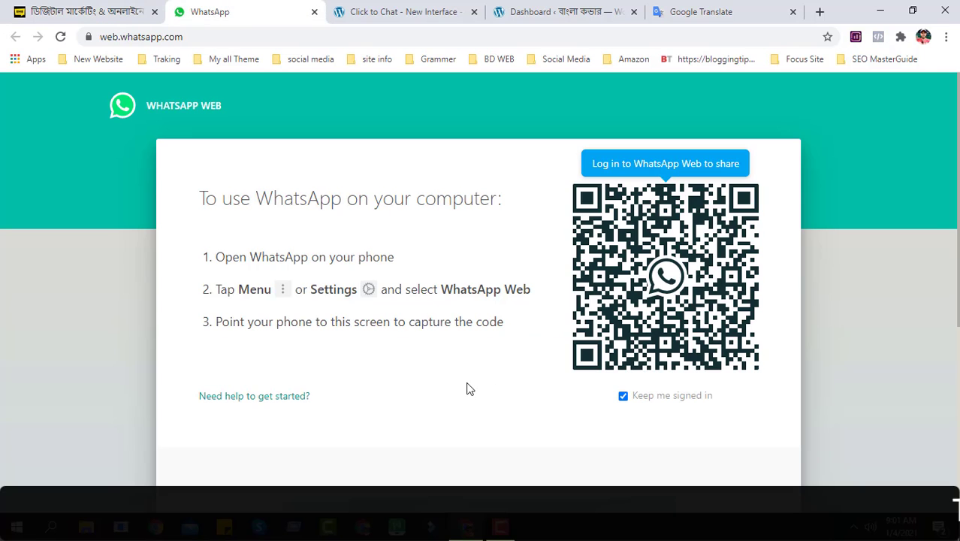
pyautogui.click(418, 6)
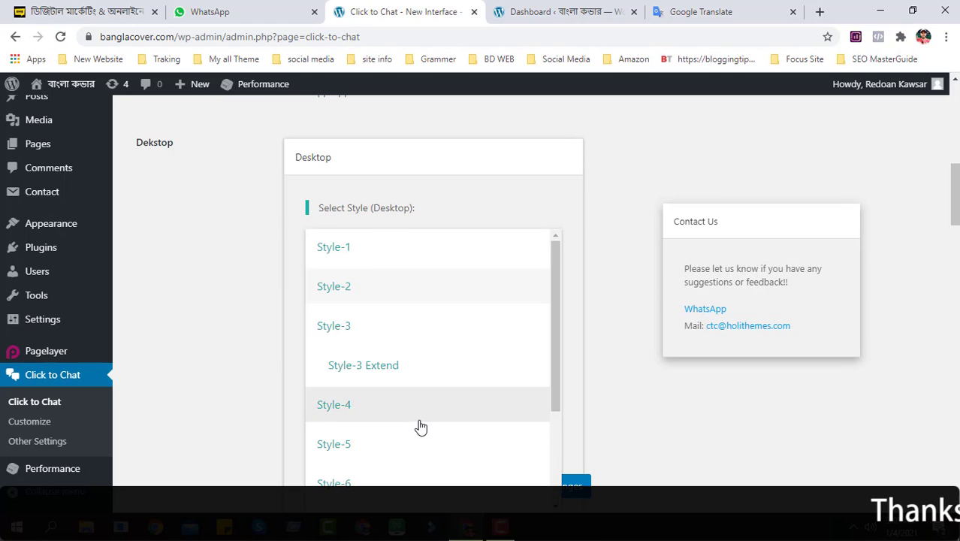
# Close the desktop style list without picking another style, and review the desktop position settings against the button on bd.marketerboss.com.
pyautogui.scroll(-3, 421, 428)
pyautogui.scroll(3, 417, 391)
pyautogui.click(189, 239)
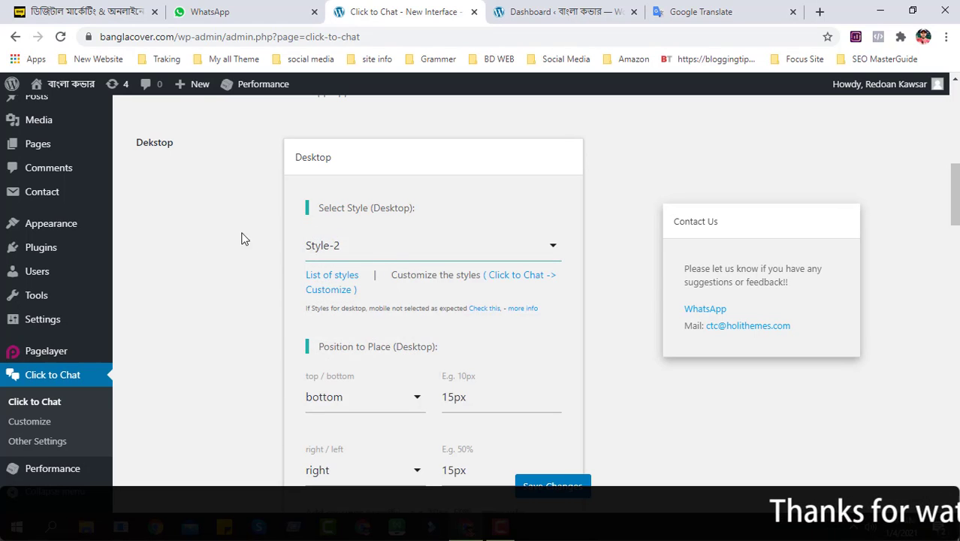
pyautogui.scroll(-1, 416, 268)
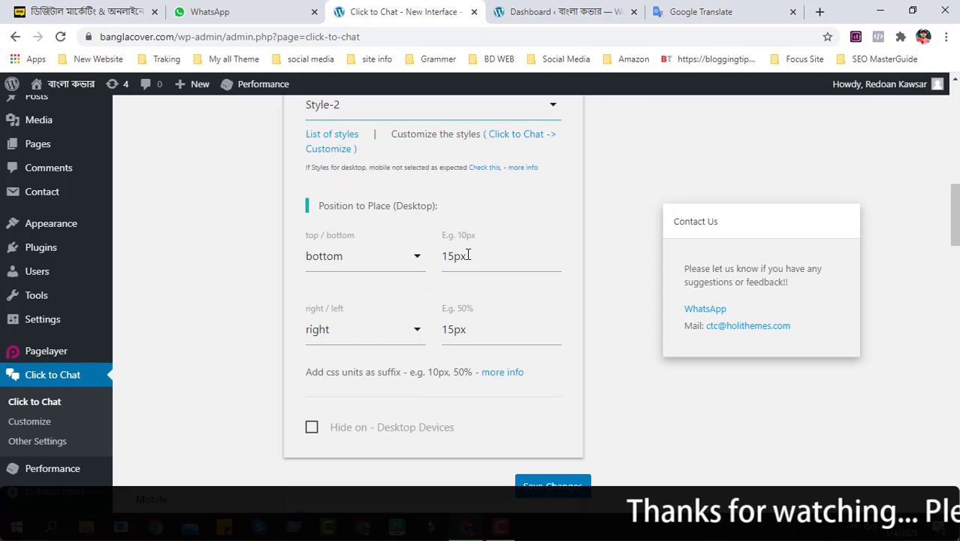
pyautogui.click(112, 11)
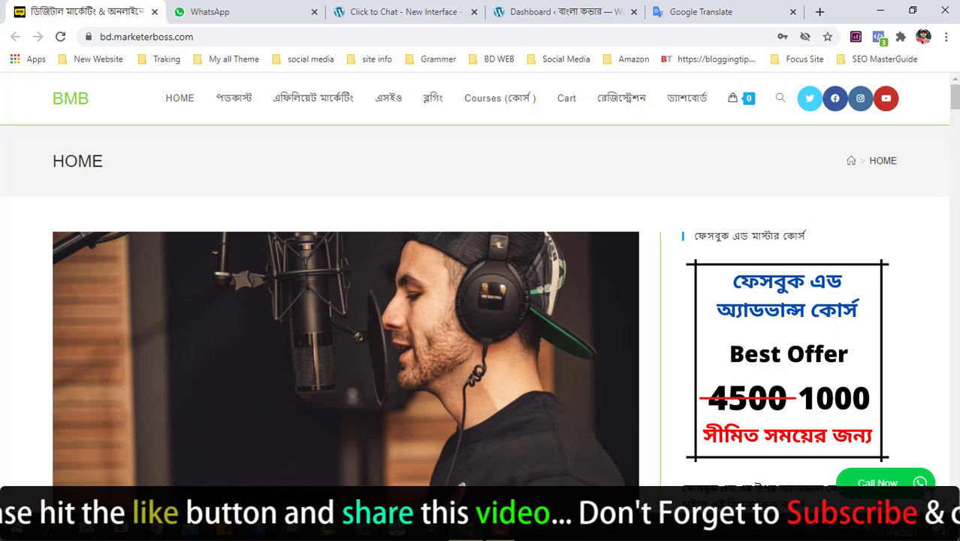
# Return to the Click to Chat settings and review the desktop position values, the Hide on Desktop Devices option and the Mobile section.
pyautogui.click(247, 9)
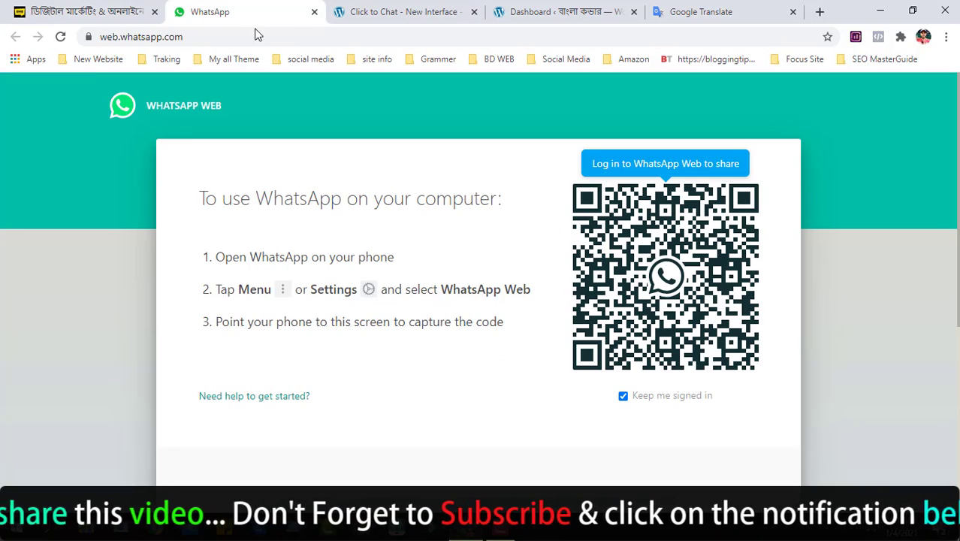
pyautogui.click(429, 9)
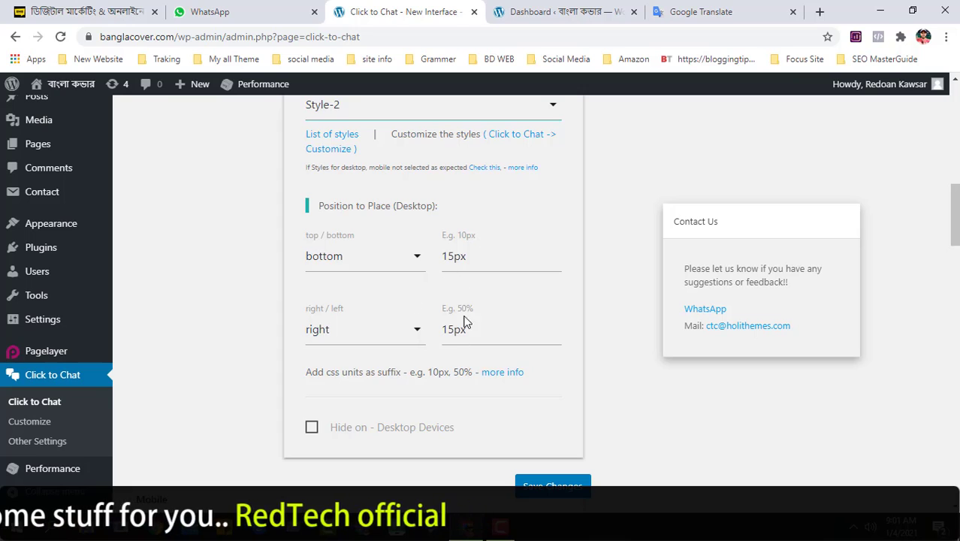
pyautogui.scroll(-3, 464, 321)
pyautogui.scroll(1, 311, 307)
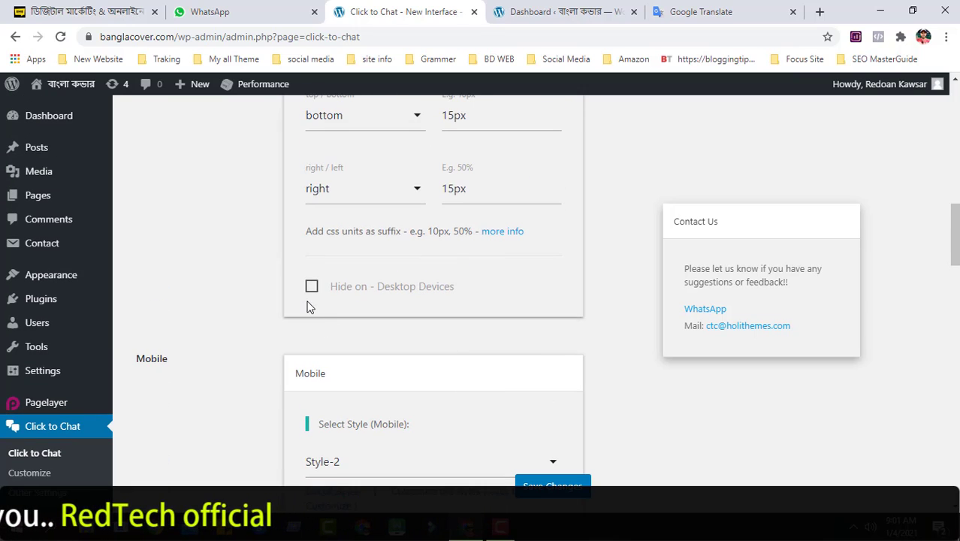
pyautogui.scroll(-2, 308, 301)
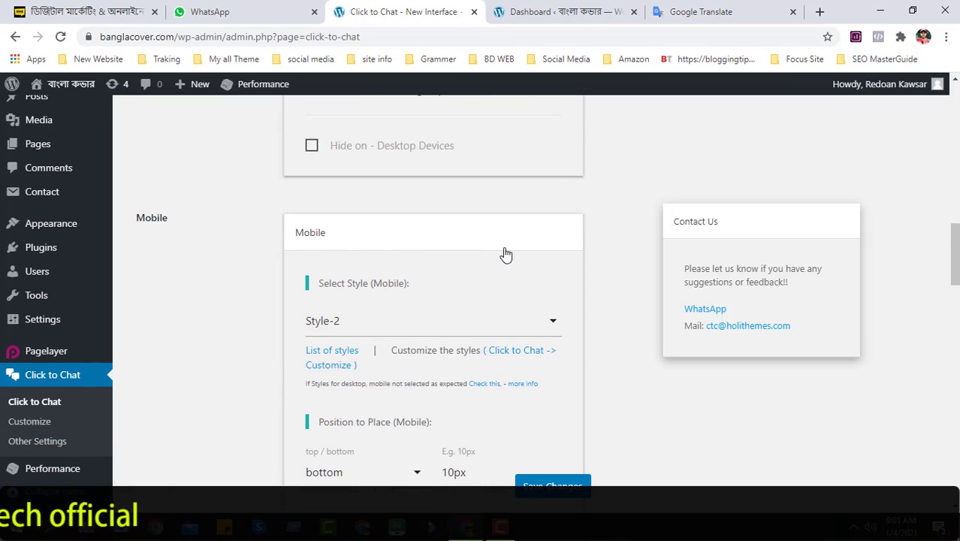
pyautogui.scroll(-1, 338, 255)
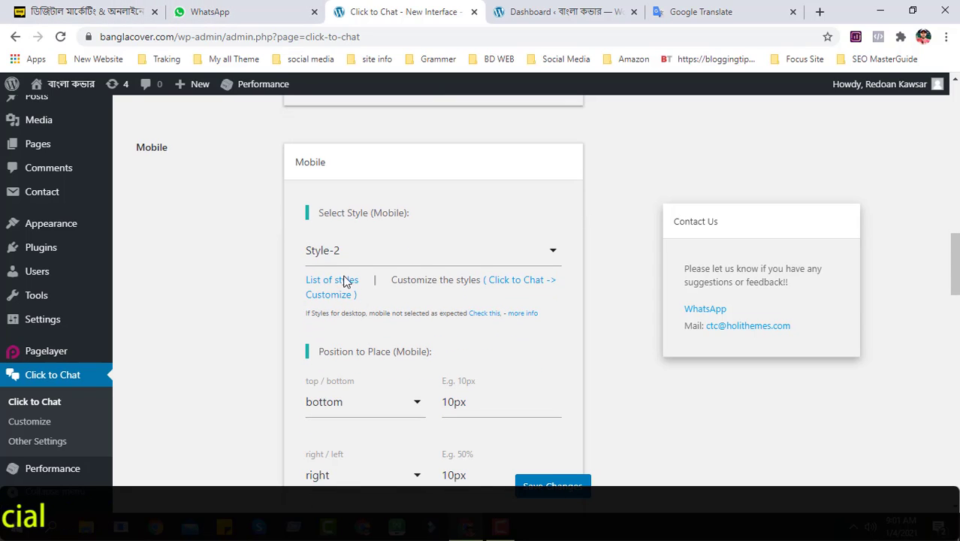
# View the available mobile styles without picking another one, and check the floating button on bd.marketerboss.com.
pyautogui.click(466, 256)
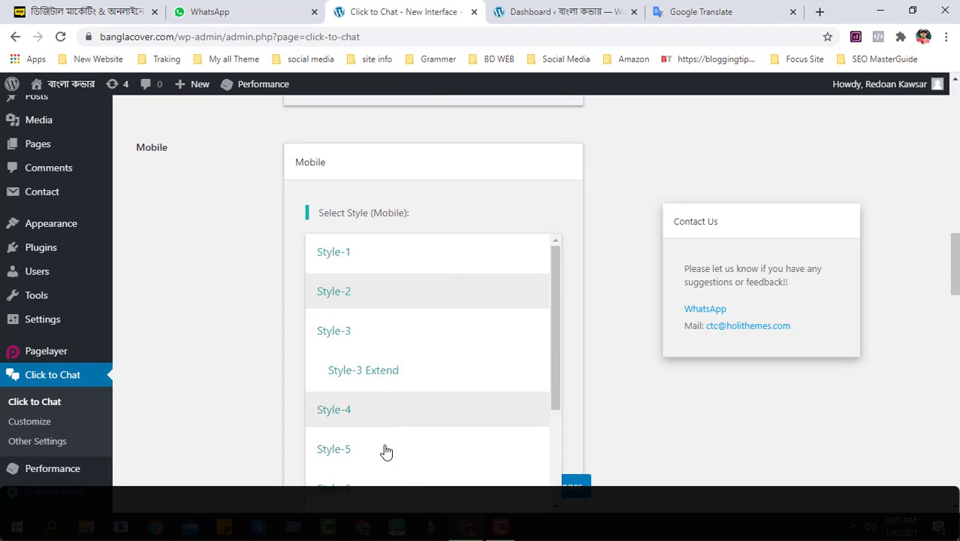
pyautogui.click(151, 214)
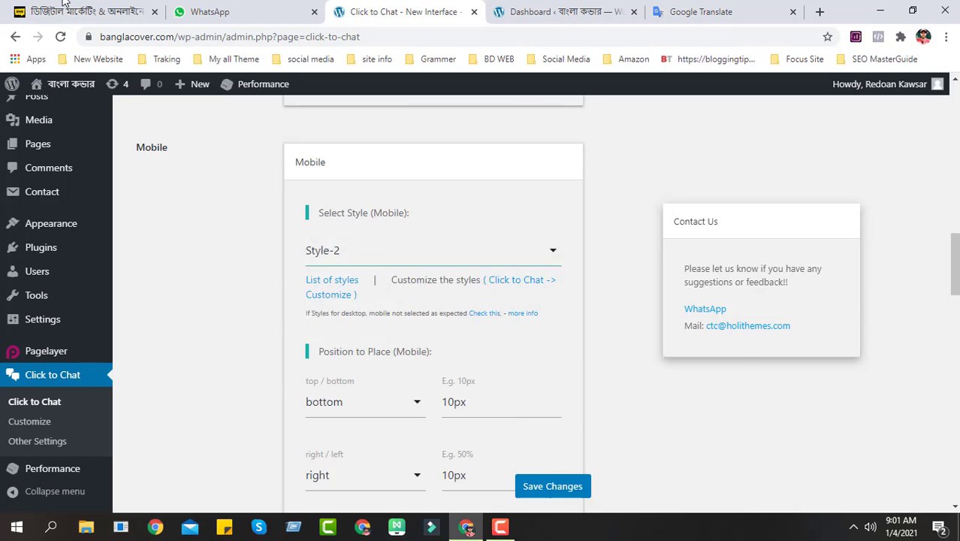
pyautogui.click(62, 6)
pyautogui.moveTo(916, 483)
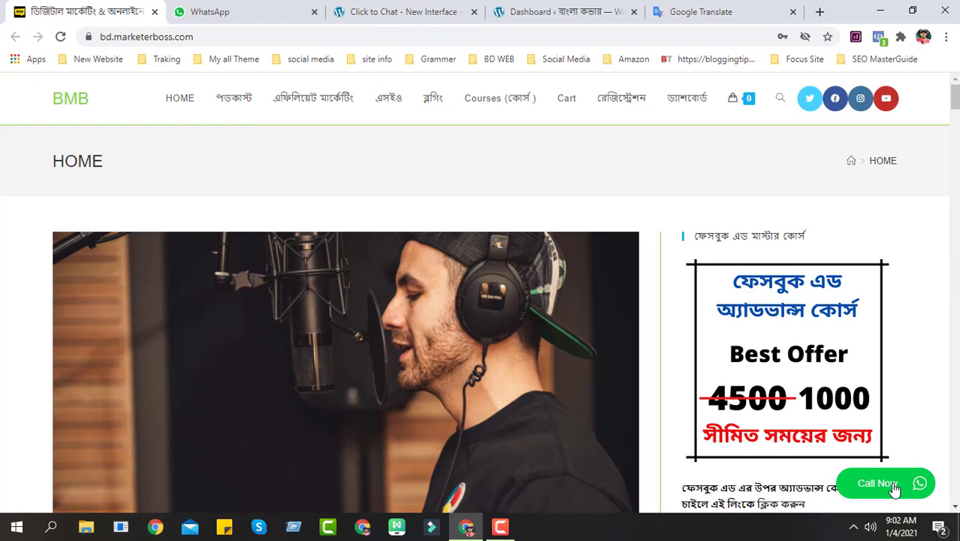
pyautogui.click(398, 11)
# Review the mobile position and Hide on Mobile Devices settings, and check the WhatsApp Web and bd.marketerboss.com pages against them.
pyautogui.scroll(-1, 354, 334)
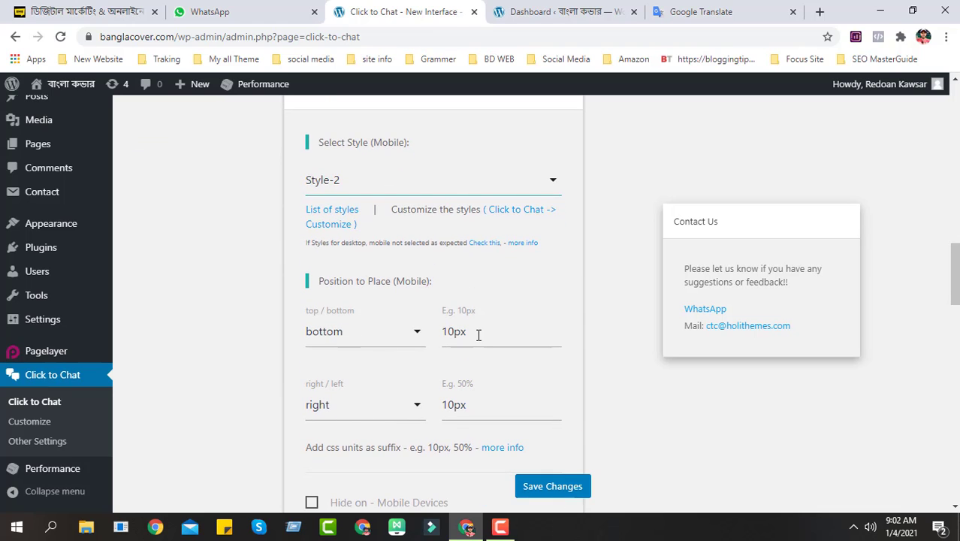
pyautogui.scroll(-2, 478, 332)
pyautogui.scroll(-1, 353, 322)
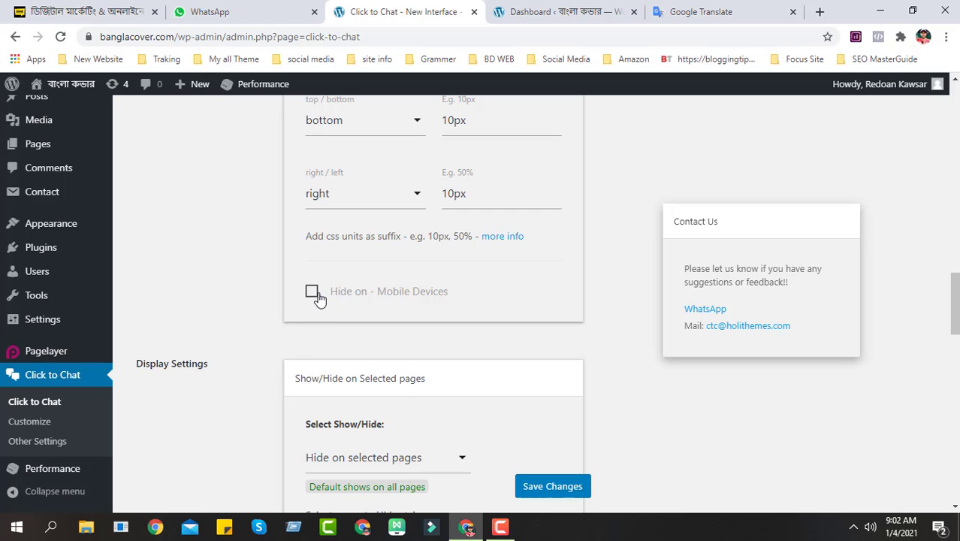
pyautogui.click(263, 7)
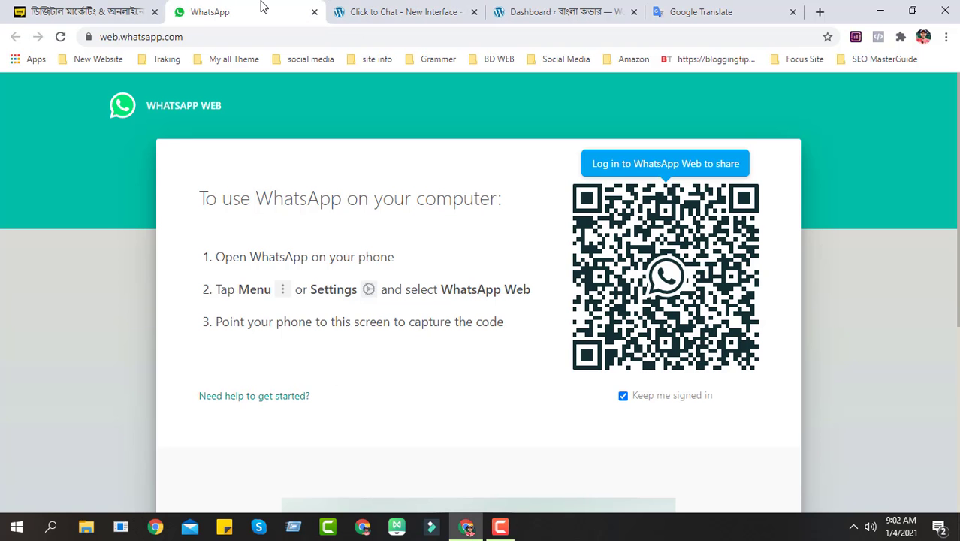
pyautogui.click(117, 7)
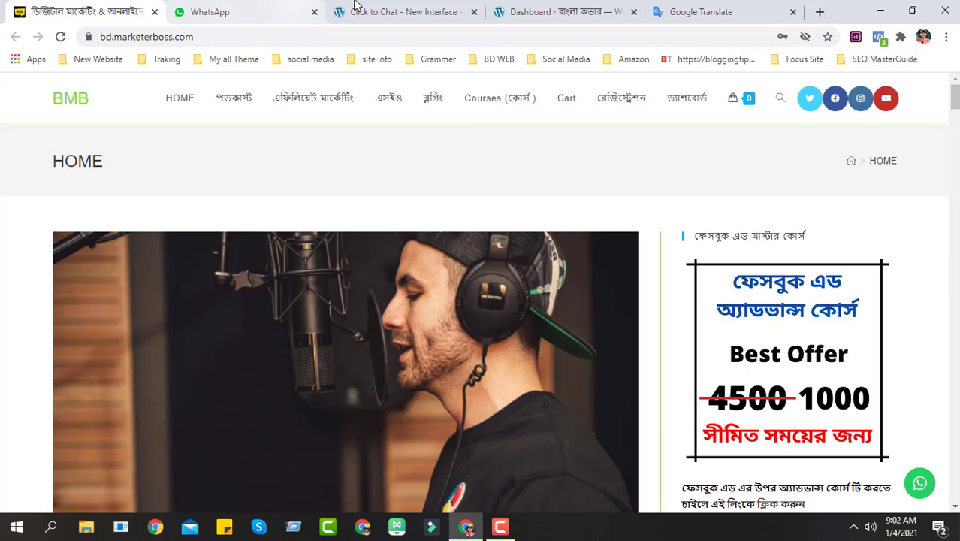
pyautogui.click(428, 6)
# Examine the Show/Hide on Selected pages settings, including the page-type options and the post ID and category fields.
pyautogui.scroll(-4, 458, 293)
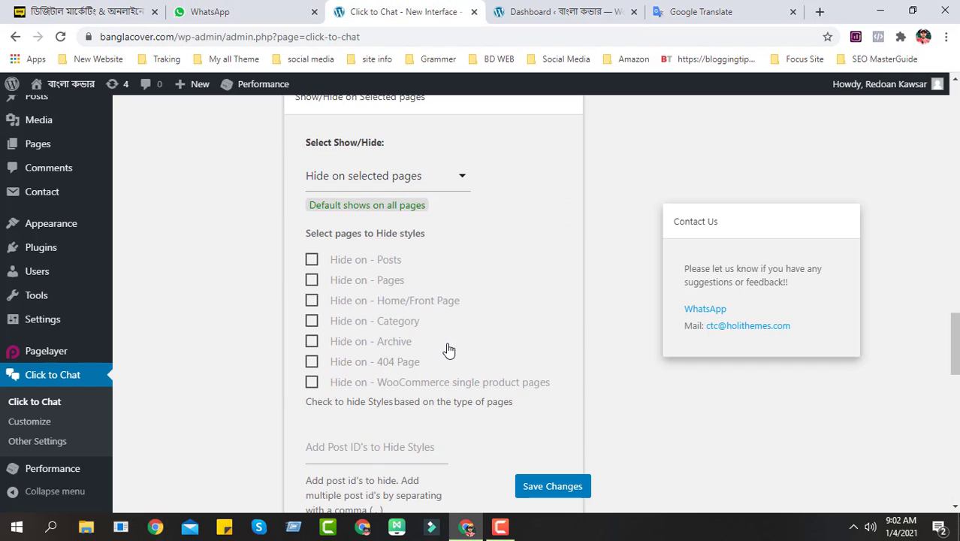
pyautogui.scroll(1, 445, 324)
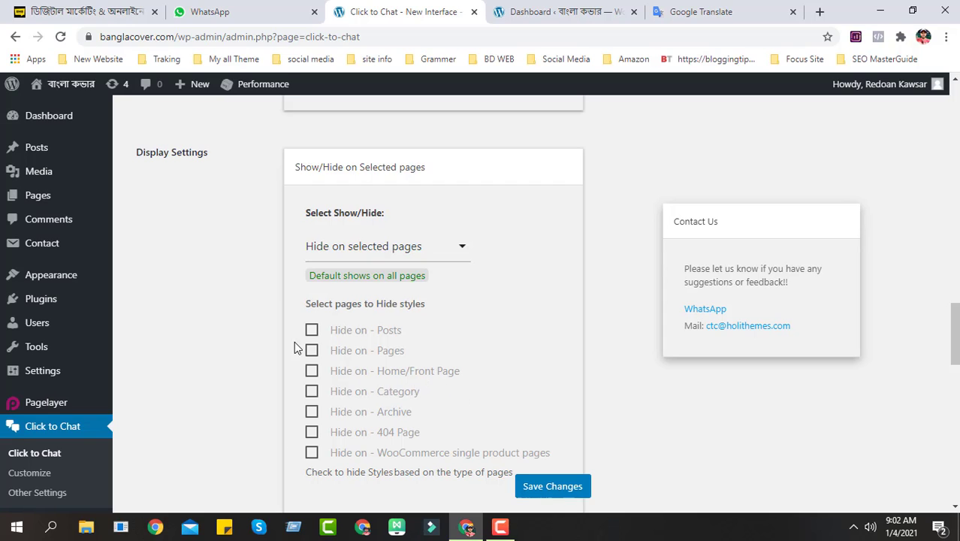
pyautogui.scroll(-1, 402, 345)
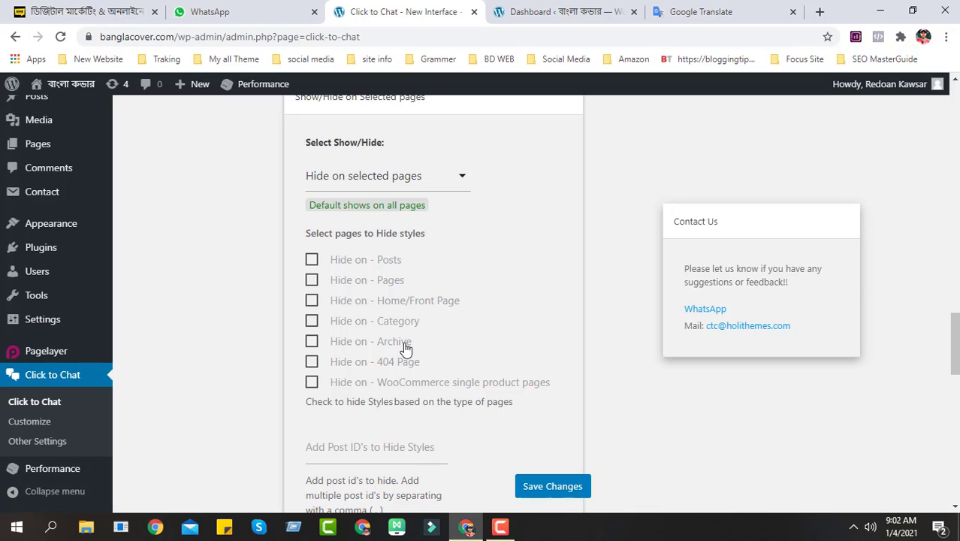
pyautogui.scroll(-2, 406, 347)
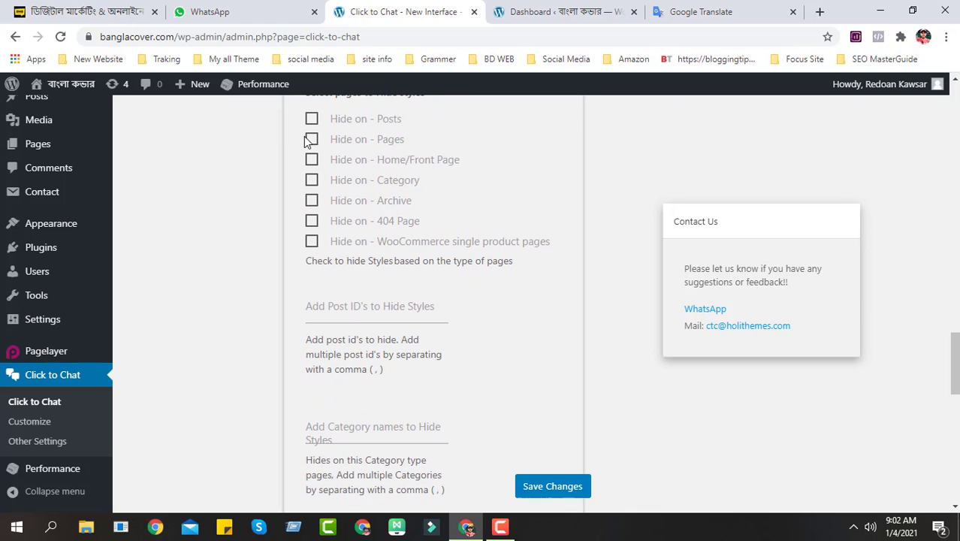
pyautogui.scroll(-1, 420, 407)
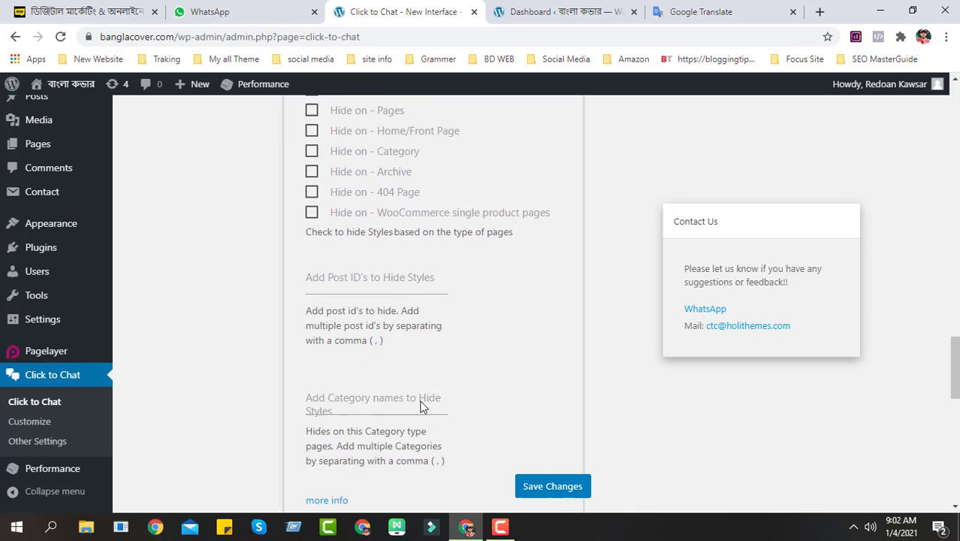
pyautogui.scroll(-2, 422, 407)
pyautogui.scroll(-5, 425, 407)
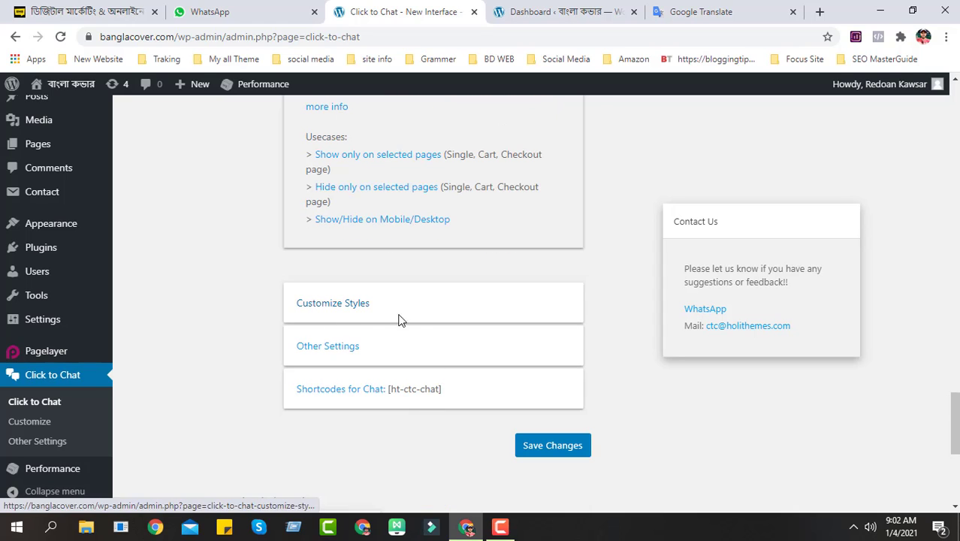
# Open the Customize Styles page, expand the Style 2 section and examine its size, color and font settings.
pyautogui.scroll(1, 422, 328)
pyautogui.click(332, 380)
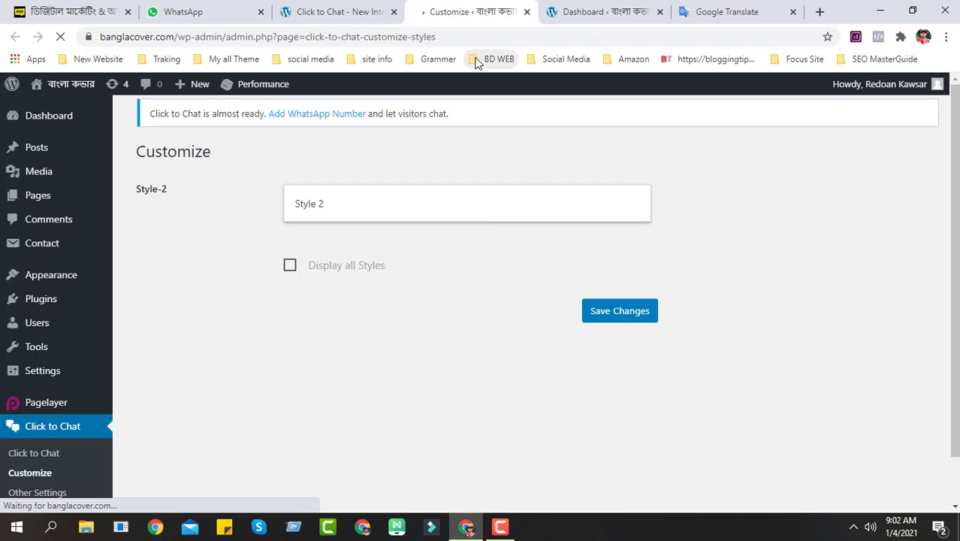
pyautogui.click(357, 215)
pyautogui.scroll(-5, 524, 276)
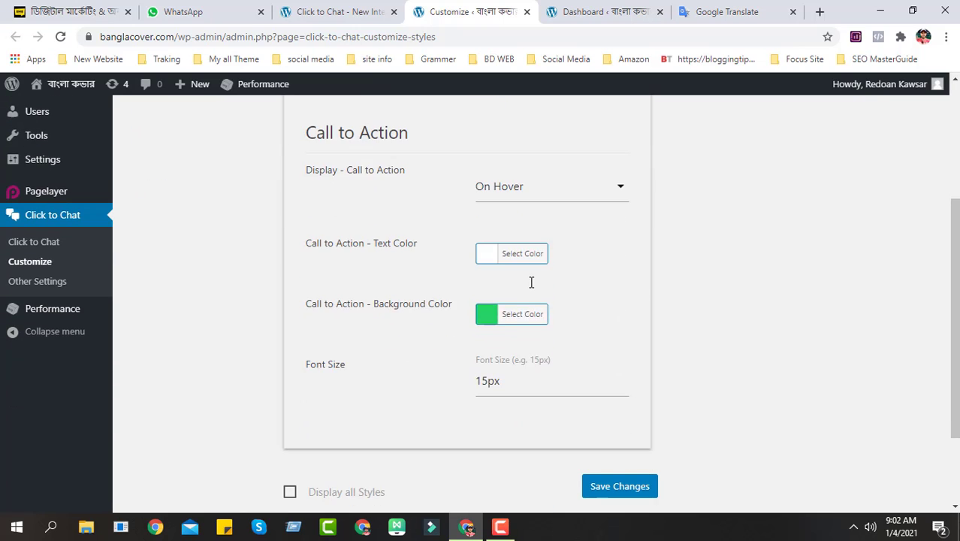
pyautogui.scroll(4, 509, 328)
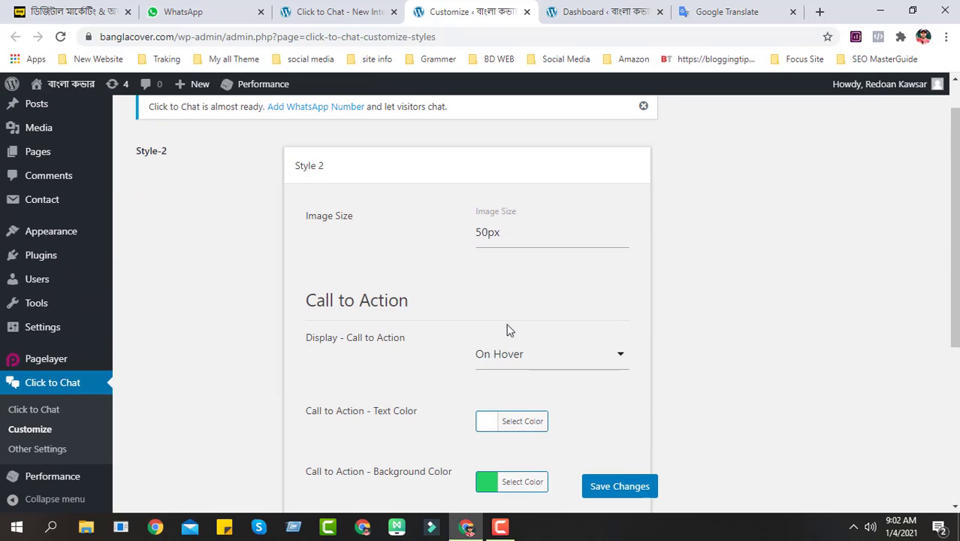
pyautogui.scroll(-2, 492, 405)
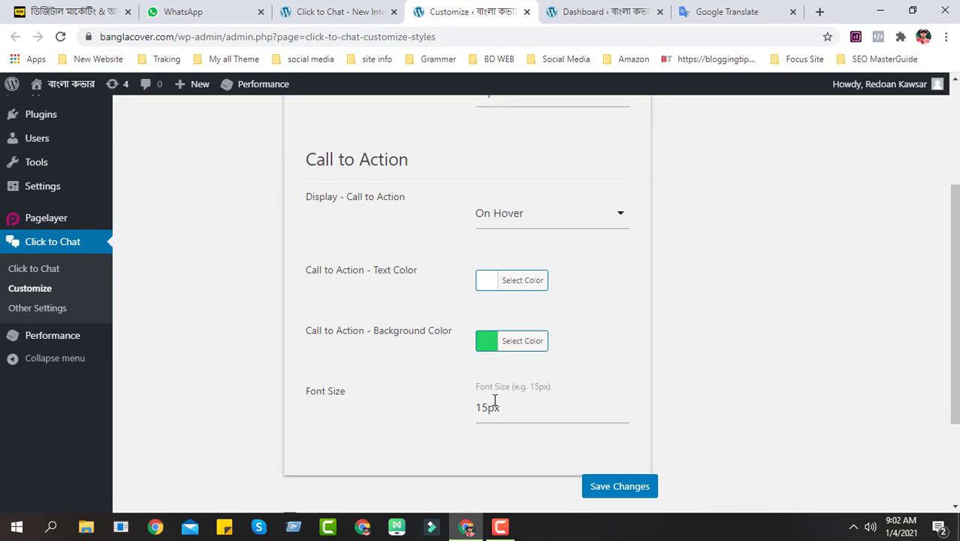
# View the Call to Action display options without changing the selection, and review the Style 2 image size and remaining settings.
pyautogui.click(588, 227)
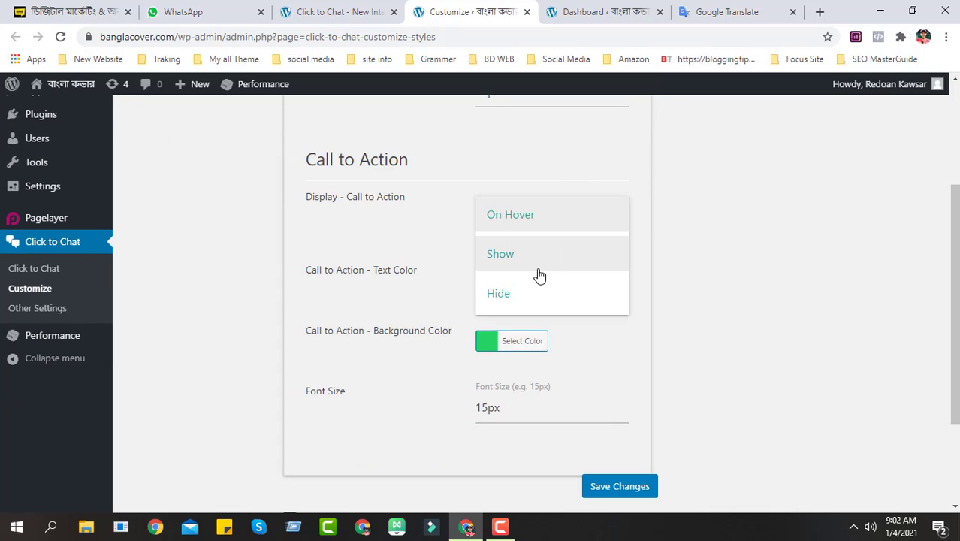
pyautogui.click(423, 253)
pyautogui.scroll(1, 534, 419)
pyautogui.scroll(2, 535, 419)
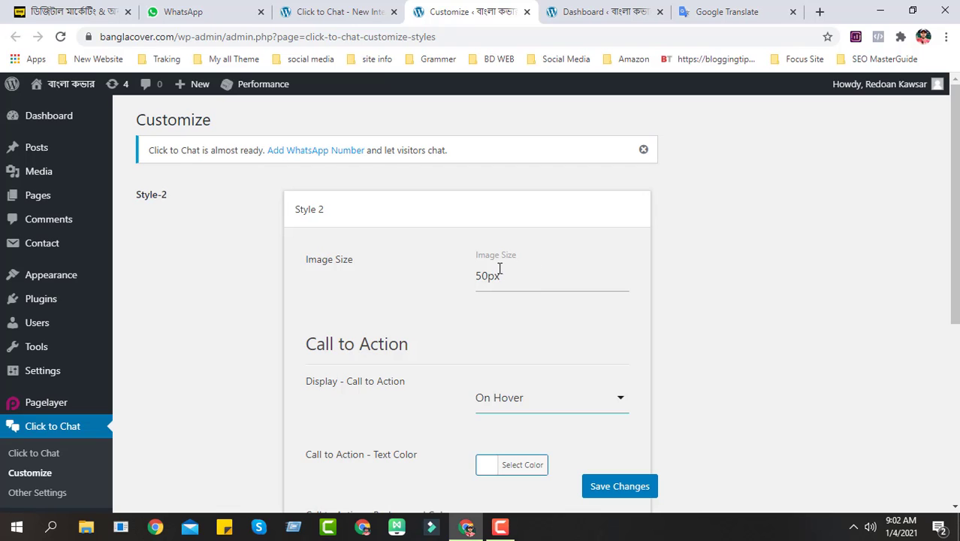
pyautogui.moveTo(511, 272); pyautogui.dragTo(463, 278)
pyautogui.scroll(-5, 517, 297)
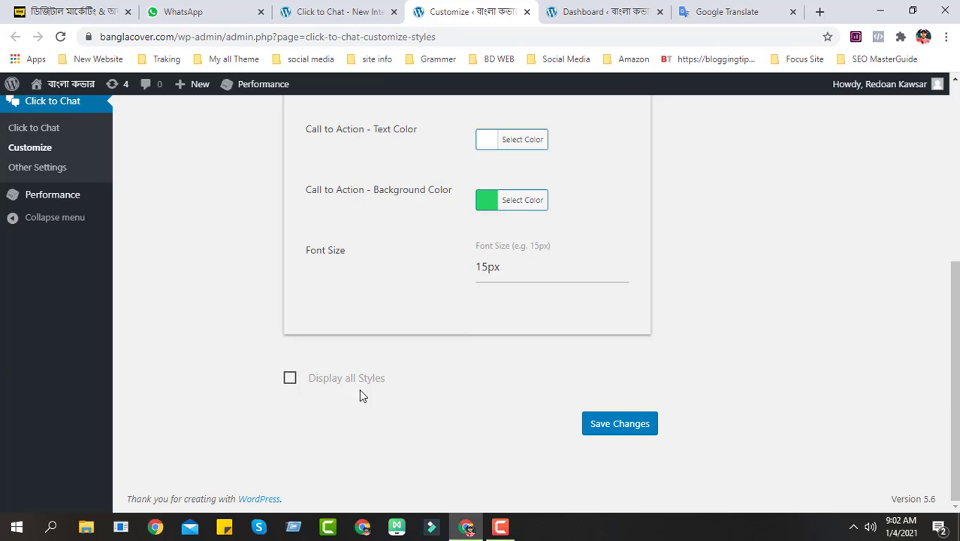
# Enable Display all Styles below the Style 2 settings and turn it back off.
pyautogui.scroll(4, 360, 395)
pyautogui.scroll(-4, 322, 356)
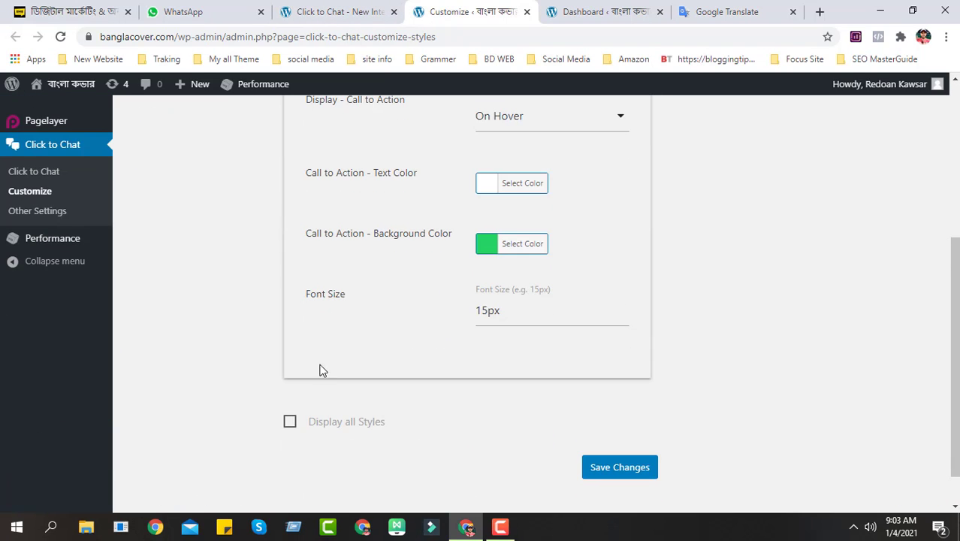
pyautogui.click(291, 424)
pyautogui.scroll(-1, 295, 423)
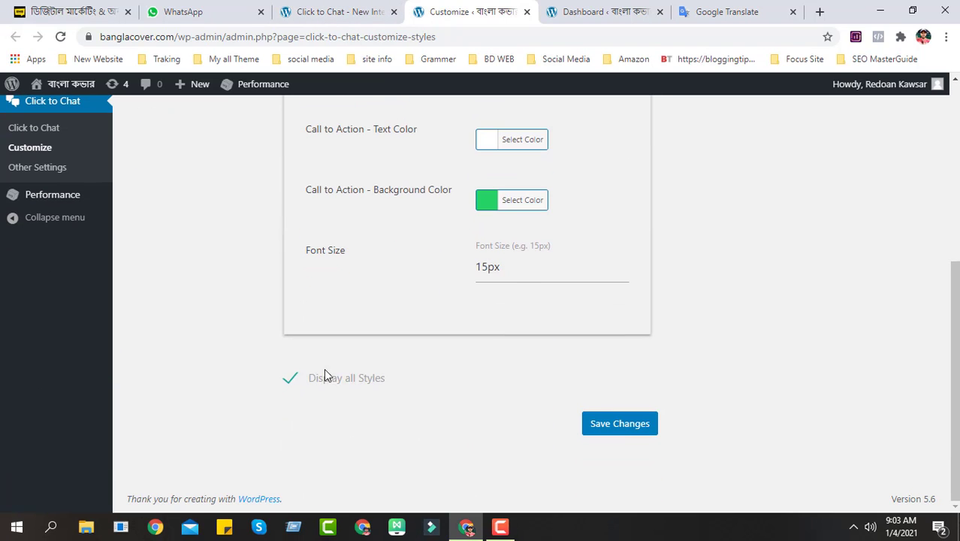
pyautogui.click(292, 382)
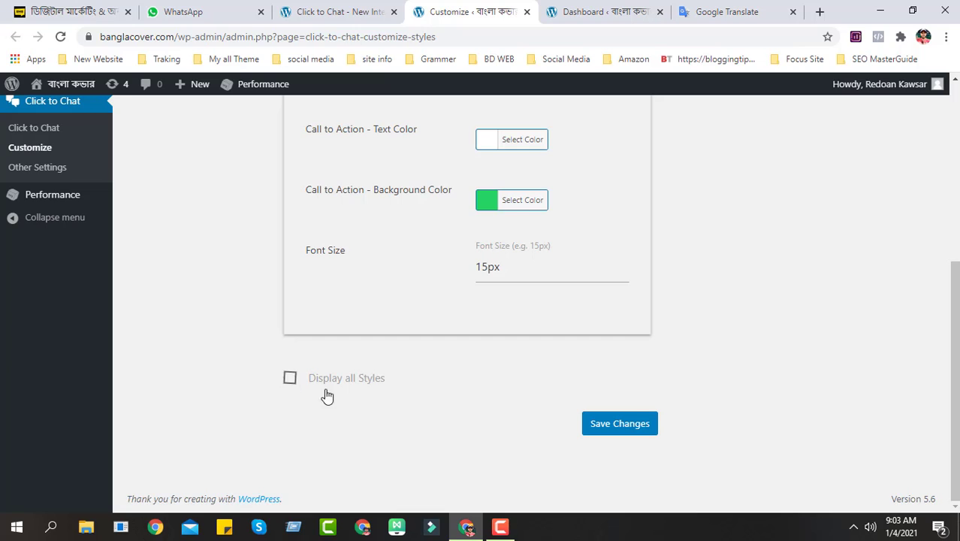
# Open Click to Chat's Other Settings page from the main settings and review the Google Analytics and Facebook Pixel options.
pyautogui.click(291, 7)
pyautogui.scroll(-2, 361, 376)
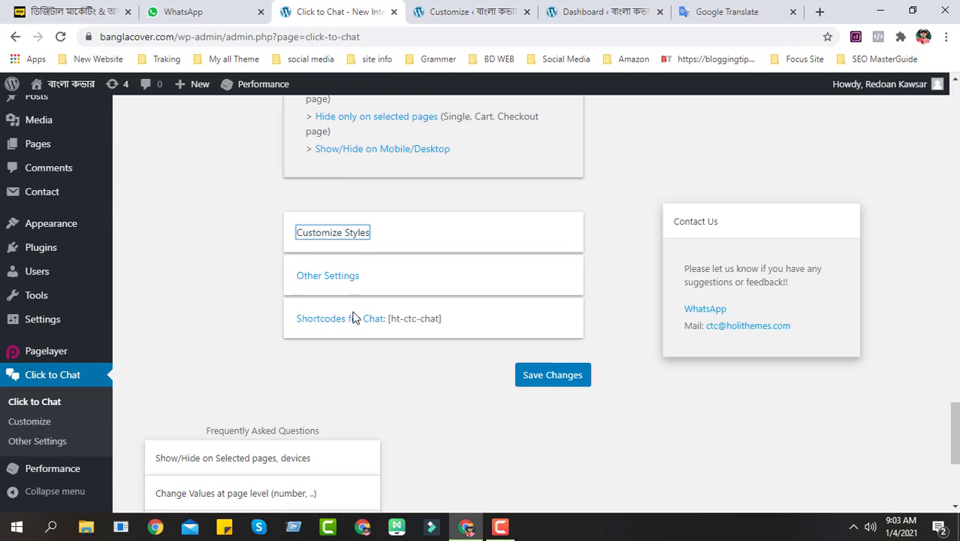
pyautogui.click(332, 277)
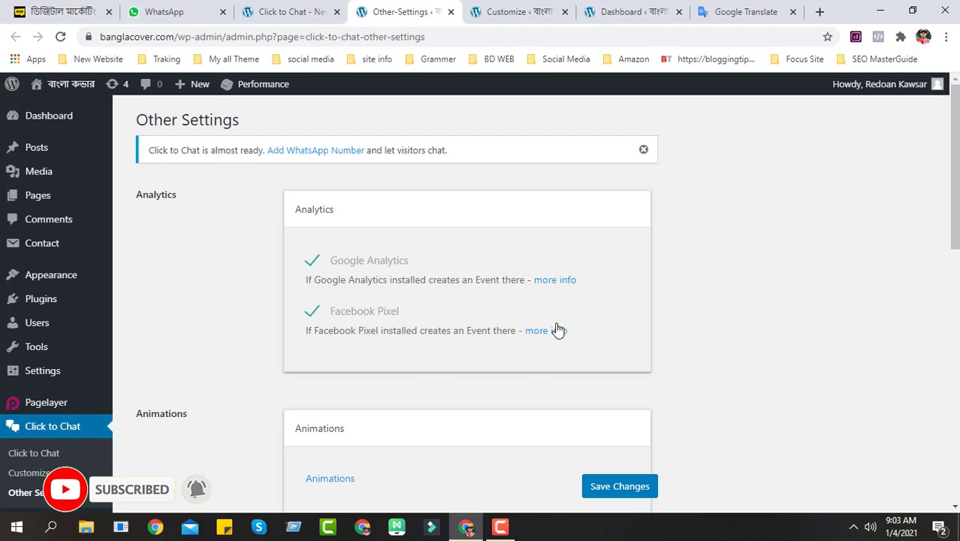
pyautogui.click(335, 262)
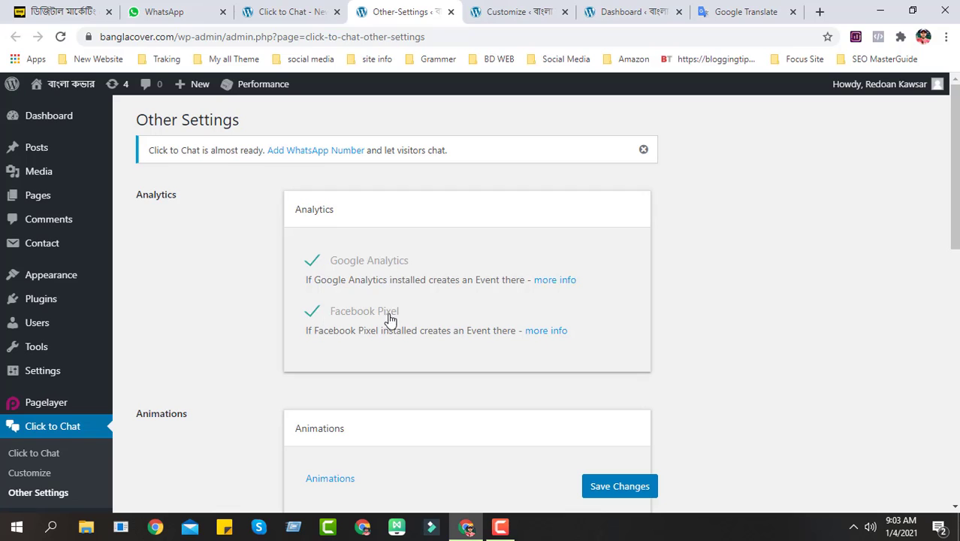
# Review the Animations and Show Effects settings and the remaining sections of the Other Settings page.
pyautogui.scroll(-3, 444, 334)
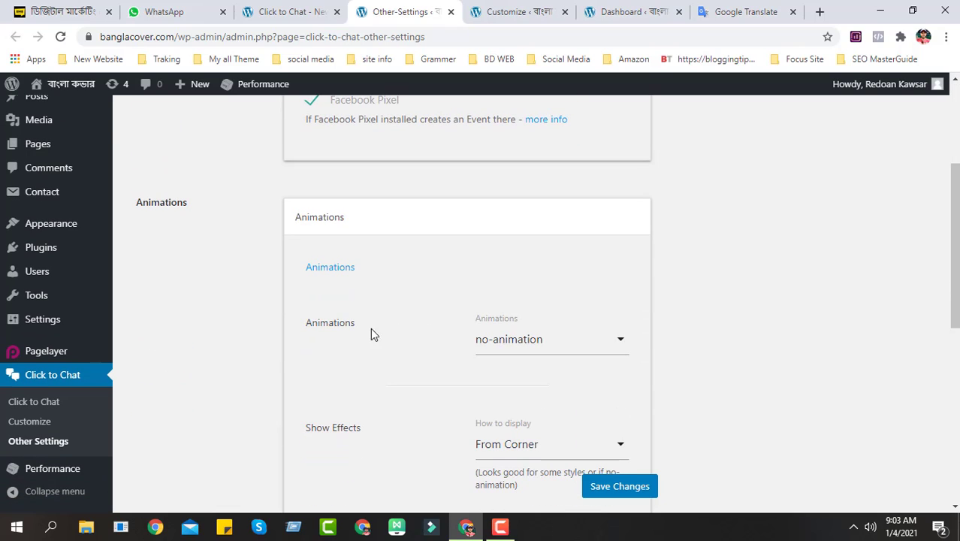
pyautogui.moveTo(303, 332); pyautogui.dragTo(365, 328)
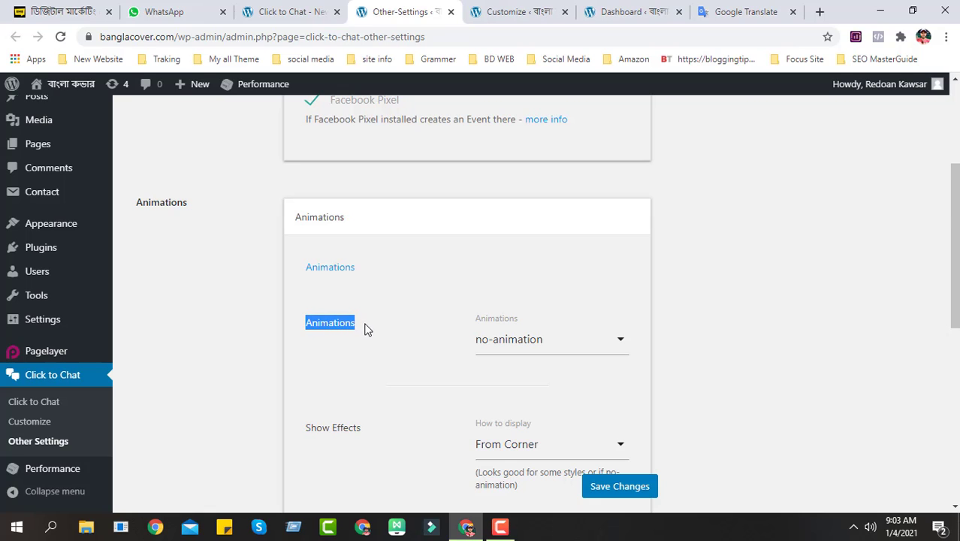
pyautogui.scroll(-2, 366, 329)
pyautogui.moveTo(304, 295); pyautogui.dragTo(394, 369)
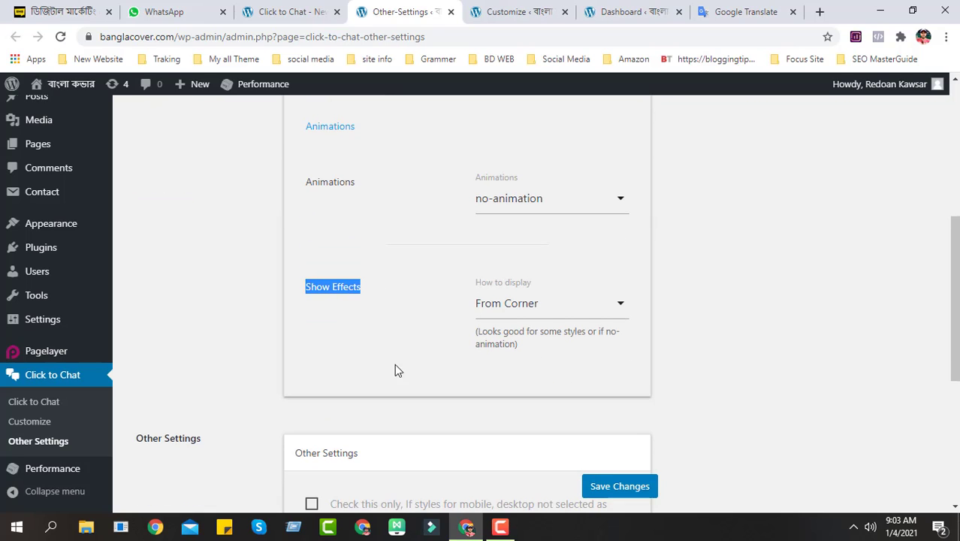
pyautogui.scroll(-4, 394, 369)
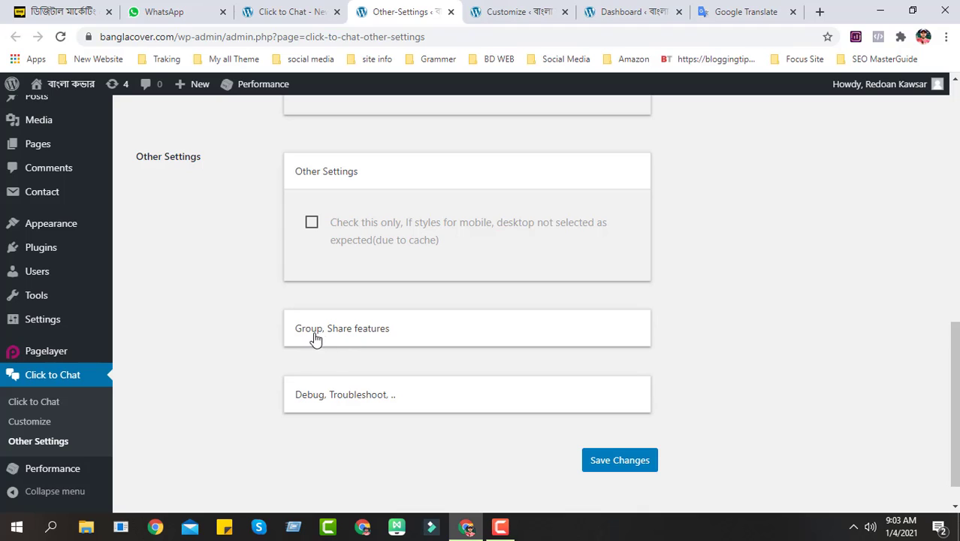
# Expand the Group, Share features and the Debug, Troubleshoot sections of Other Settings and review their options.
pyautogui.click(431, 337)
pyautogui.scroll(-1, 431, 353)
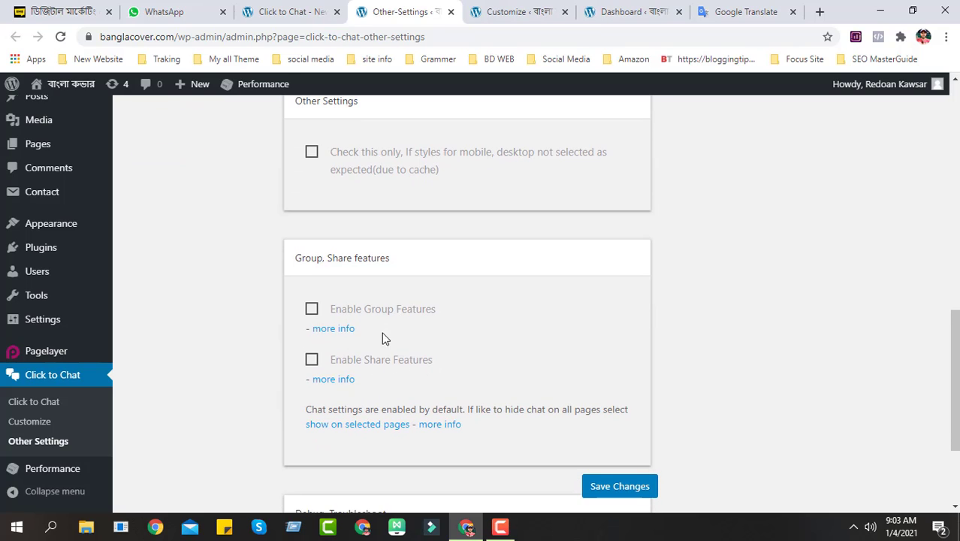
pyautogui.scroll(-2, 406, 316)
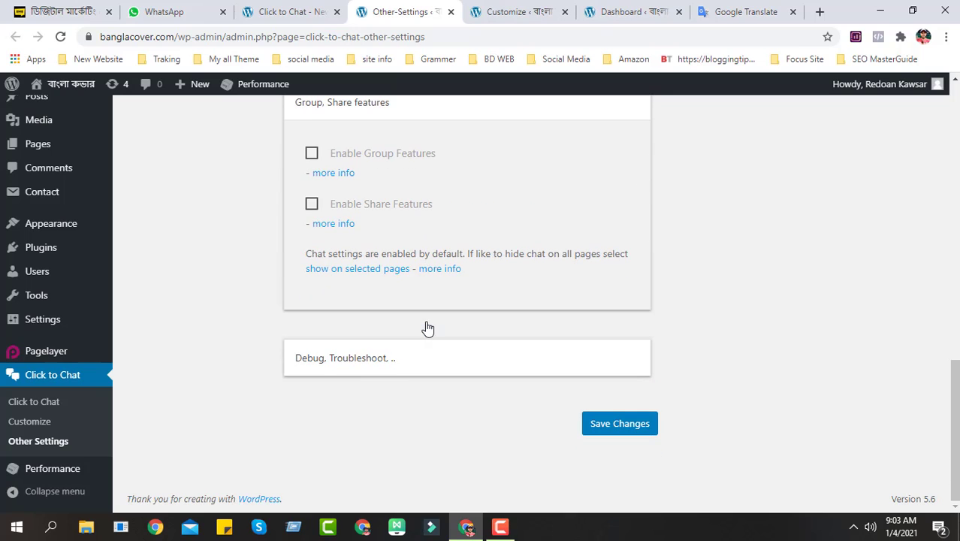
pyautogui.click(356, 366)
pyautogui.scroll(10, 432, 364)
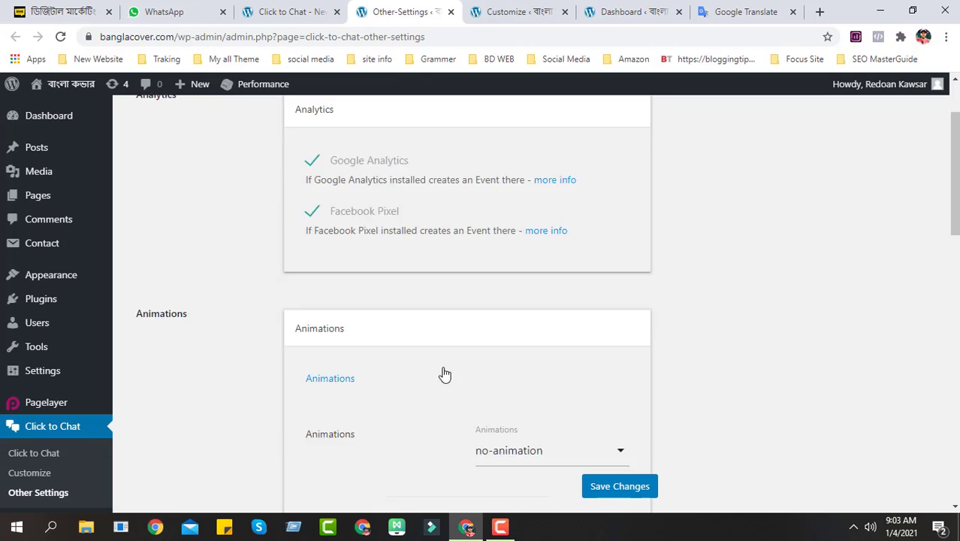
pyautogui.scroll(2, 435, 240)
# Open the Shortcodes for Chat documentation from the main Click to Chat settings, highlight the basic shortcode [ht-ctc-chat], and close the page.
pyautogui.click(330, 8)
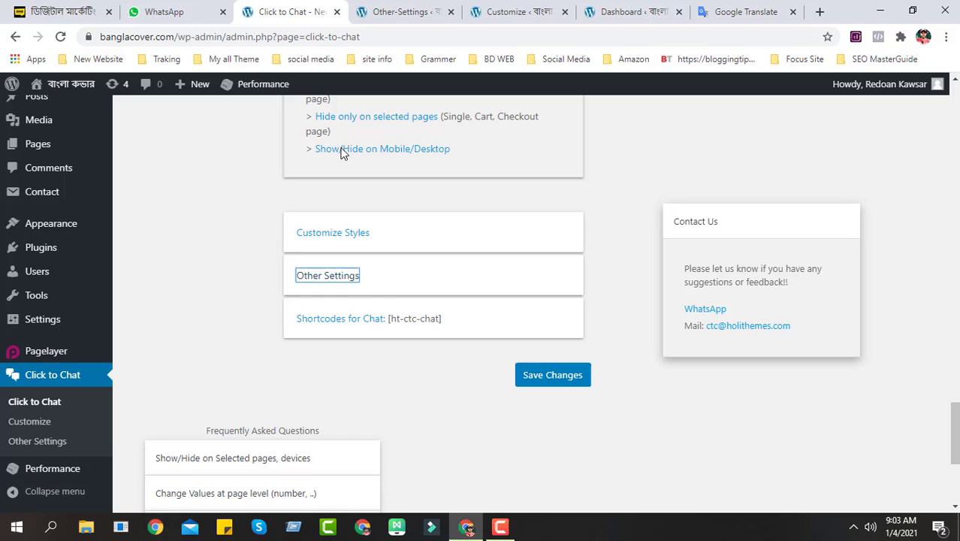
pyautogui.click(329, 319)
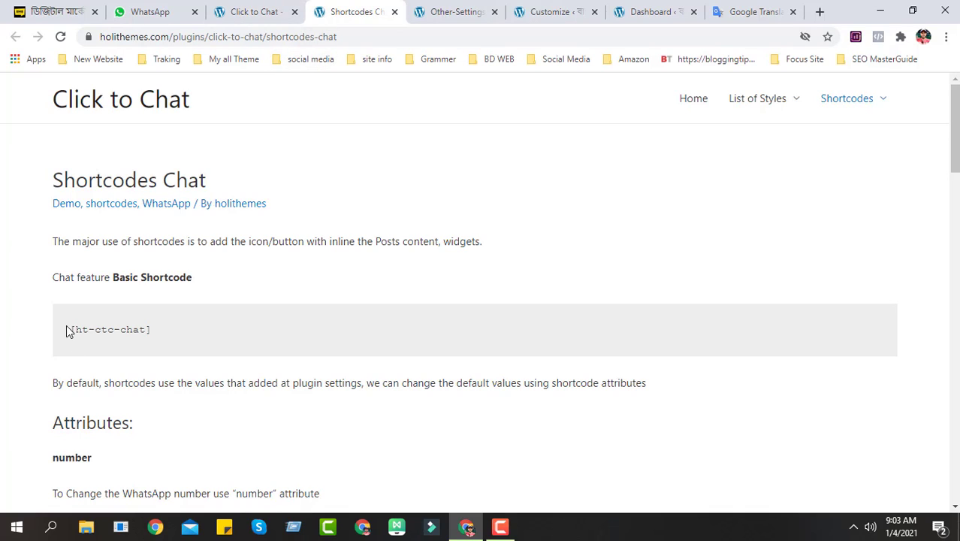
pyautogui.moveTo(67, 331); pyautogui.dragTo(166, 331)
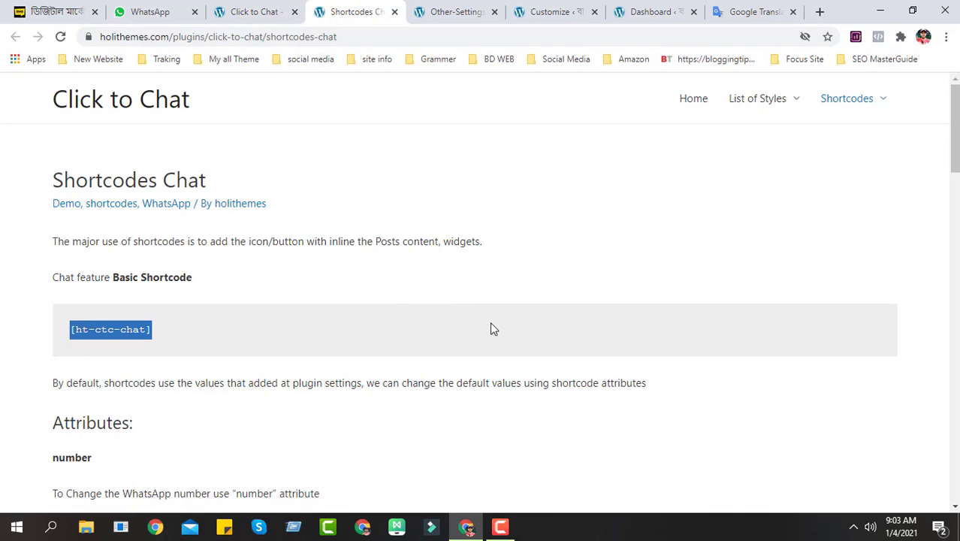
pyautogui.moveTo(208, 344); pyautogui.dragTo(41, 321)
pyautogui.click(248, 11)
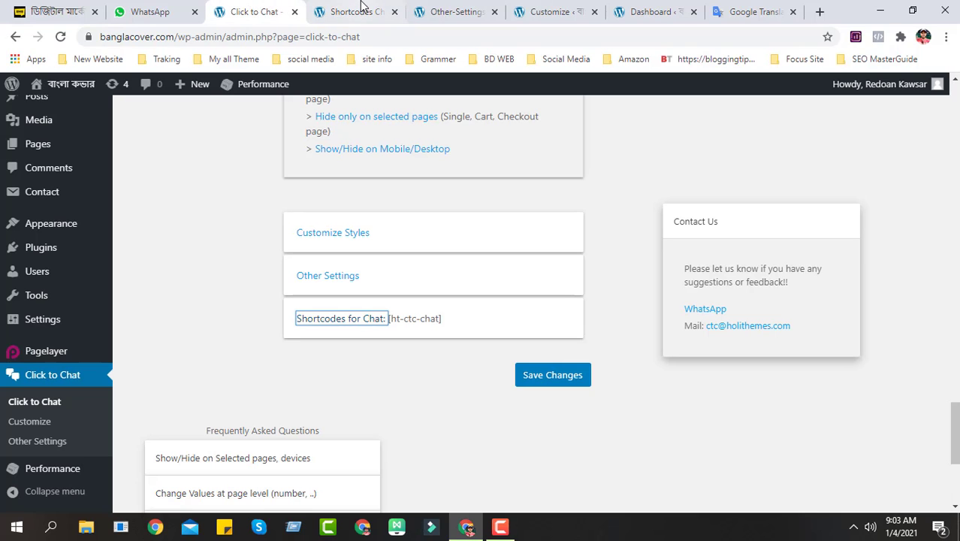
pyautogui.click(394, 11)
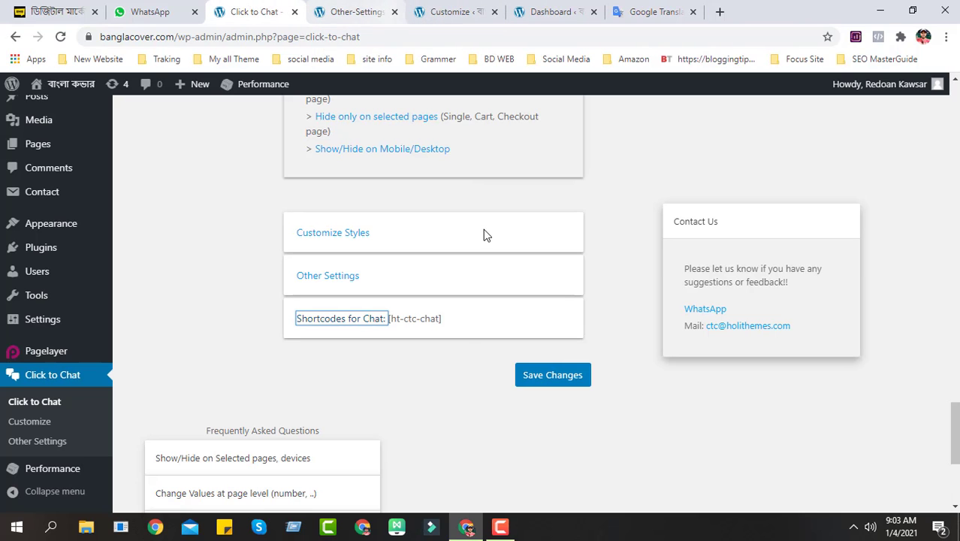
# Look over the Frequently Asked Questions below the main Click to Chat settings and save the chat settings.
pyautogui.scroll(-3, 461, 398)
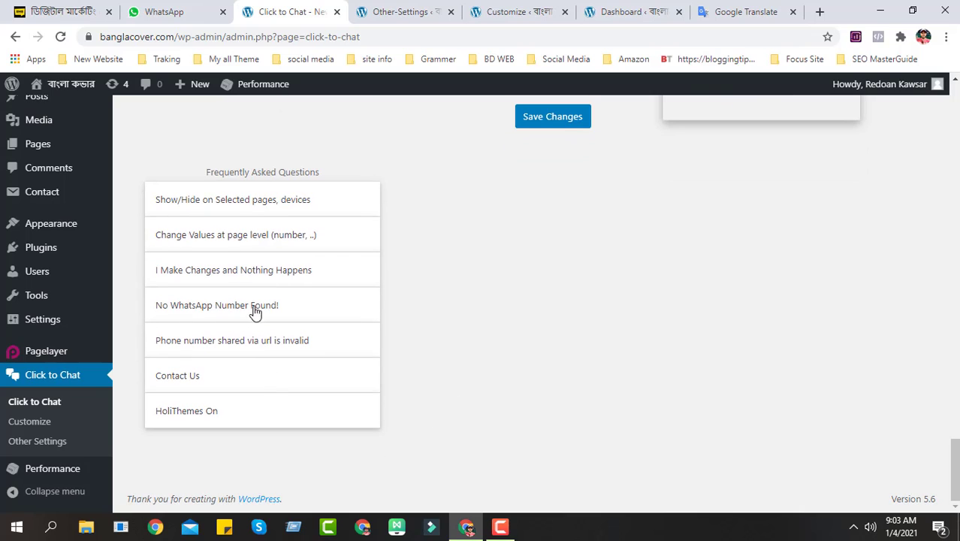
pyautogui.scroll(1, 410, 350)
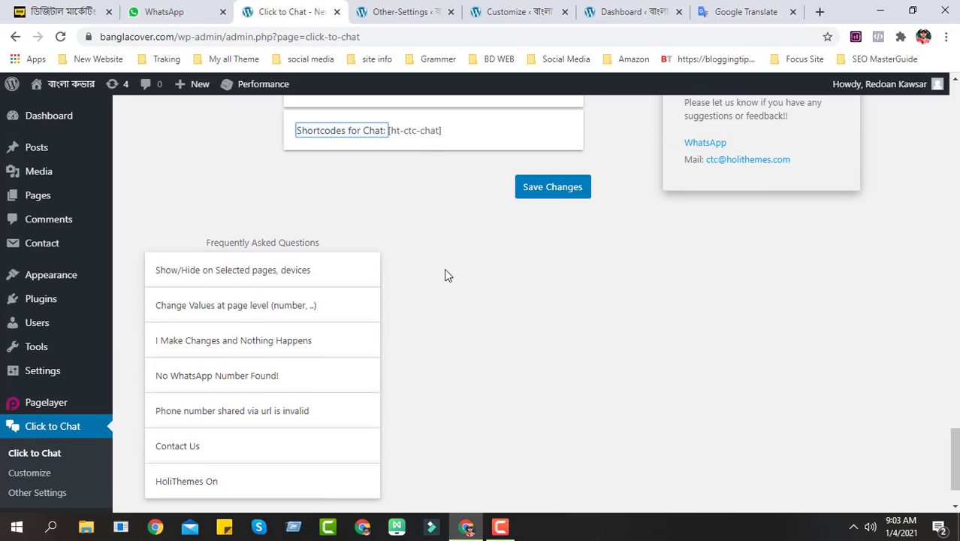
pyautogui.click(536, 197)
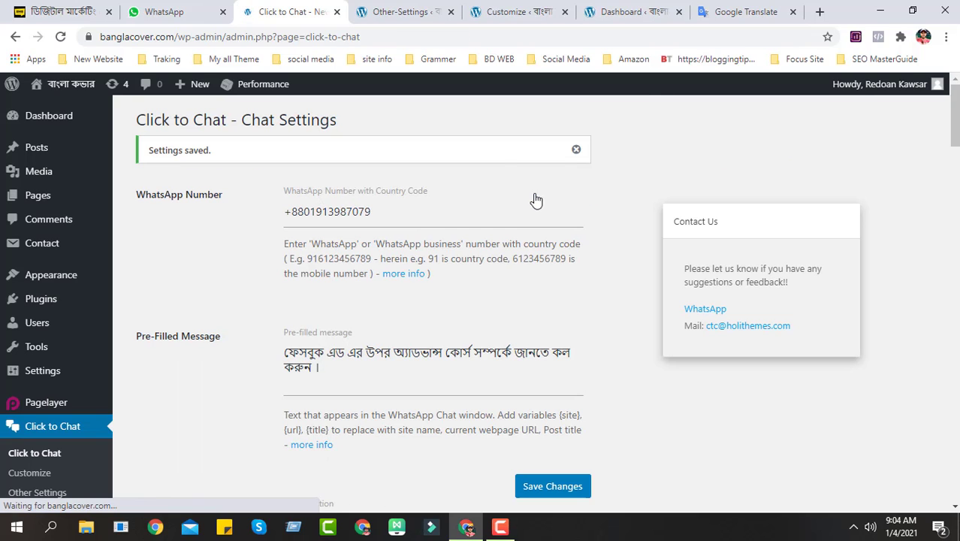
# Visit the live banglacover.com site in a new tab, test its floating WhatsApp button, and close the WhatsApp Web page it opens.
pyautogui.moveTo(69, 89)
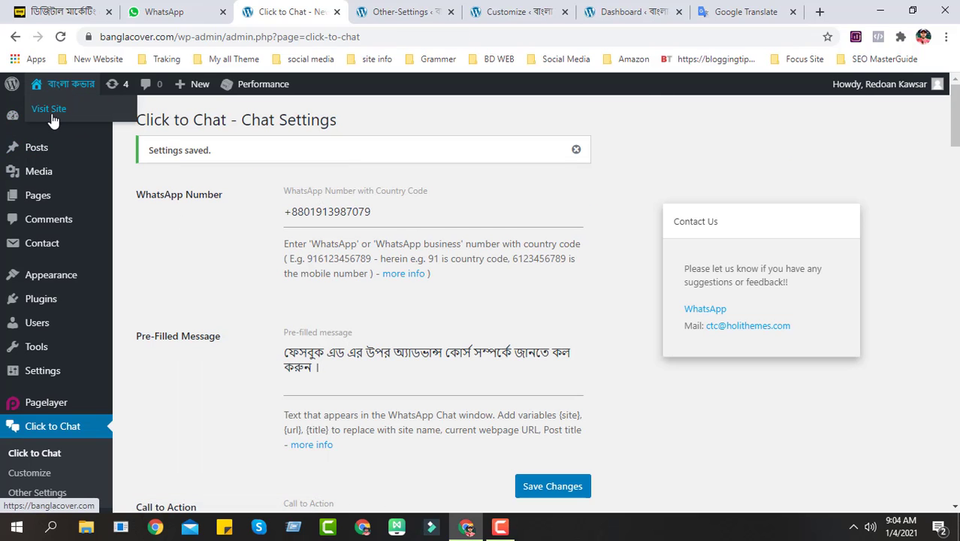
pyautogui.rightClick(52, 108)
pyautogui.click(66, 117)
pyautogui.click(372, 6)
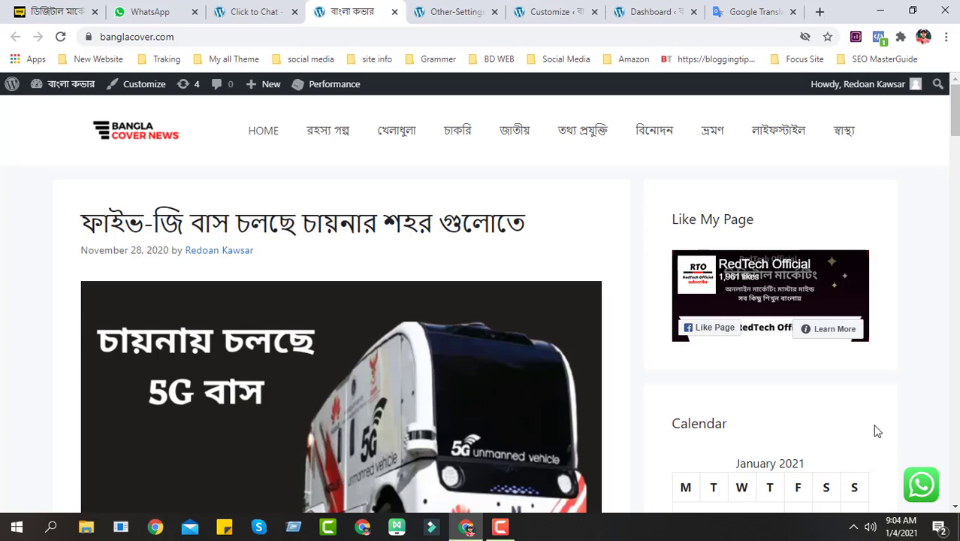
pyautogui.click(919, 488)
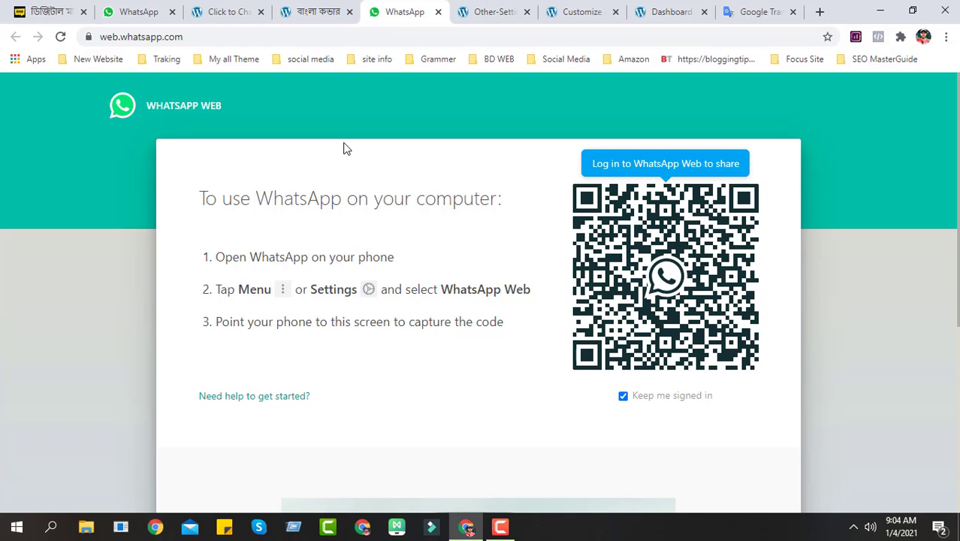
pyautogui.click(438, 11)
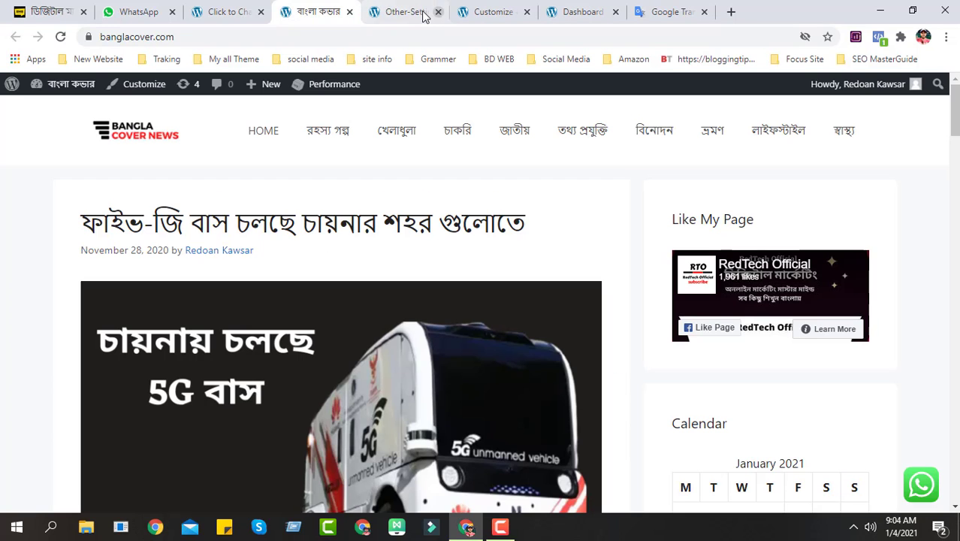